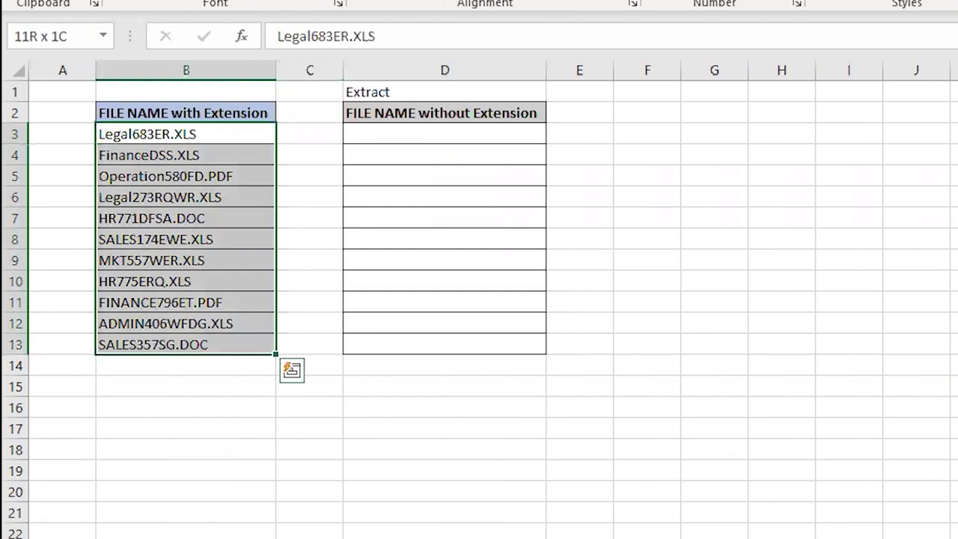
Look through the file names with extensions in column B and the empty column D meant for names without extensions.
{"action": "key", "text": "Down"}
{"action": "key", "text": "Down"}
{"action": "key", "text": "Down"}
{"action": "key", "text": "Down"}
{"action": "key", "text": "Down"}
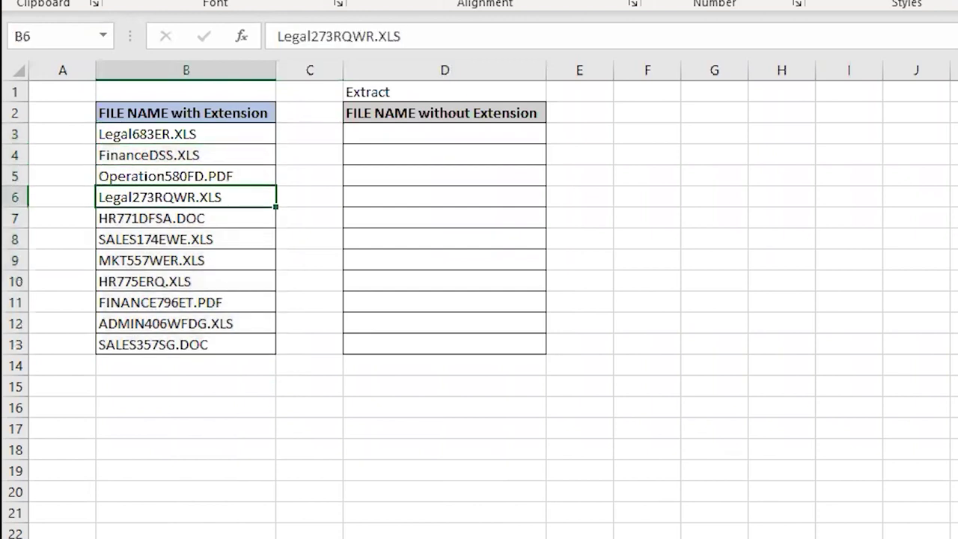
{"action": "key", "text": "Up"}
{"action": "key", "text": "Up"}
{"action": "key", "text": "Up"}
{"action": "key", "text": "Down"}
{"action": "key", "text": "Down"}
{"action": "key", "text": "Up"}
{"action": "key", "text": "Up"}
{"action": "key", "text": "Up"}
{"action": "key", "text": "Up"}
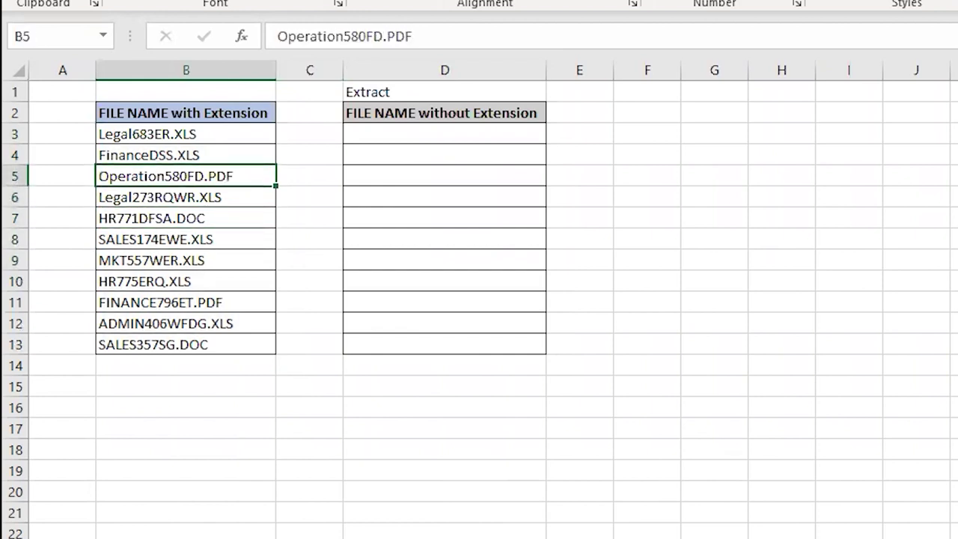
{"action": "key", "text": "Right"}
{"action": "key", "text": "Right"}
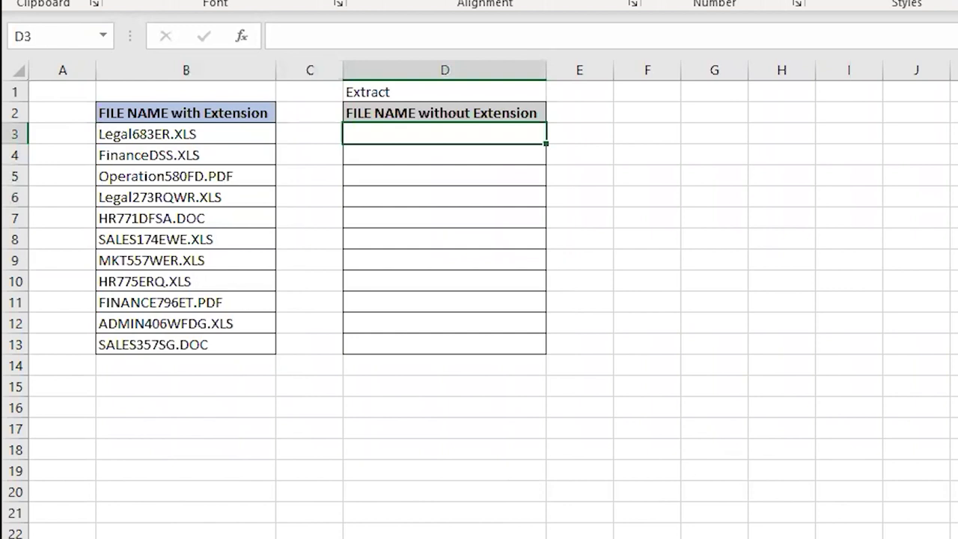
{"action": "key", "text": "Left"}
{"action": "key", "text": "Left"}
{"action": "key", "text": "Down"}
{"action": "key", "text": "Down"}
{"action": "key", "text": "Down"}
{"action": "key", "text": "Down"}
{"action": "key", "text": "Down"}
{"action": "key", "text": "Down"}
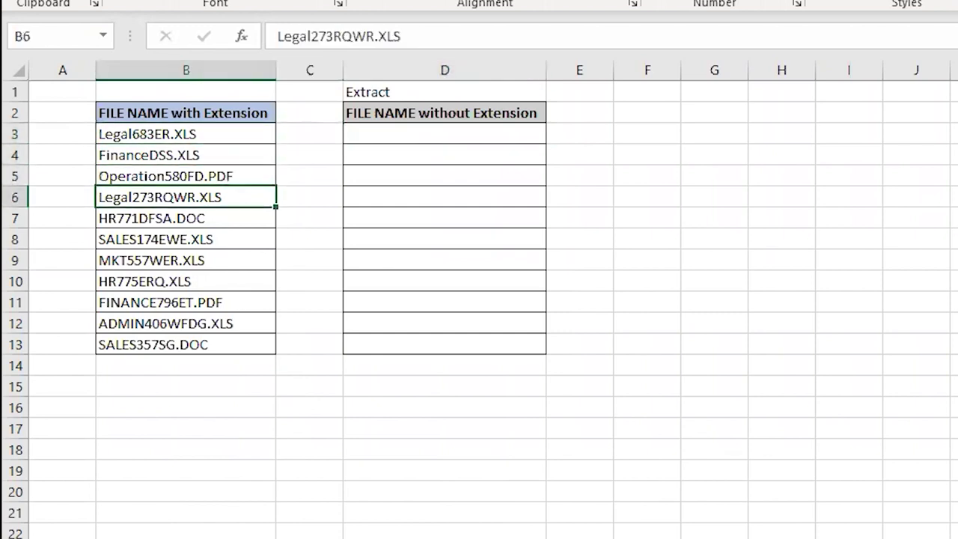
{"action": "key", "text": "Down"}
{"action": "key", "text": "Down"}
{"action": "key", "text": "Down"}
{"action": "key", "text": "Down"}
{"action": "key", "text": "Up"}
{"action": "key", "text": "Up"}
{"action": "key", "text": "Up"}
{"action": "key", "text": "Up"}
{"action": "key", "text": "Up"}
{"action": "key", "text": "Up"}
{"action": "key", "text": "Up"}
{"action": "key", "text": "Up"}
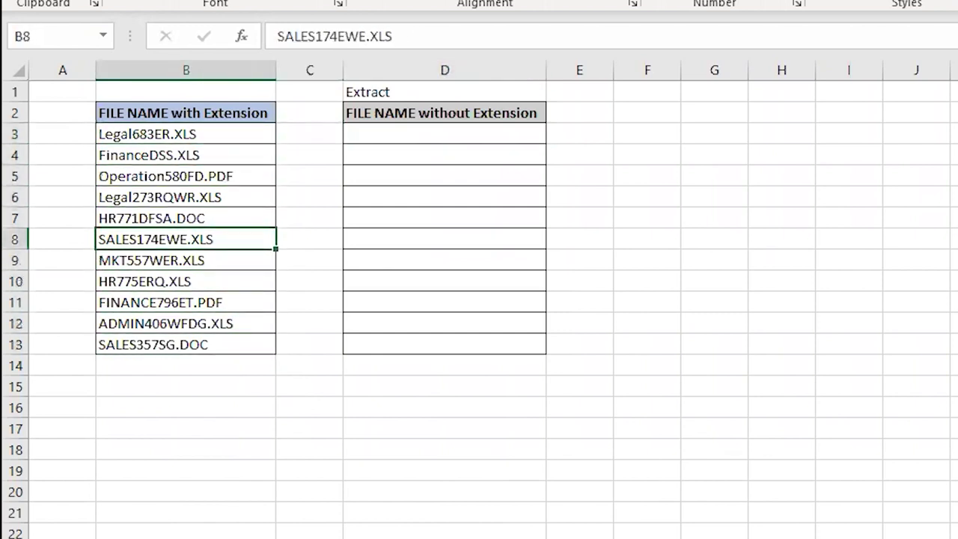
{"action": "key", "text": "Up"}
{"action": "key", "text": "Up"}
{"action": "key", "text": "Right"}
{"action": "key", "text": "Right"}
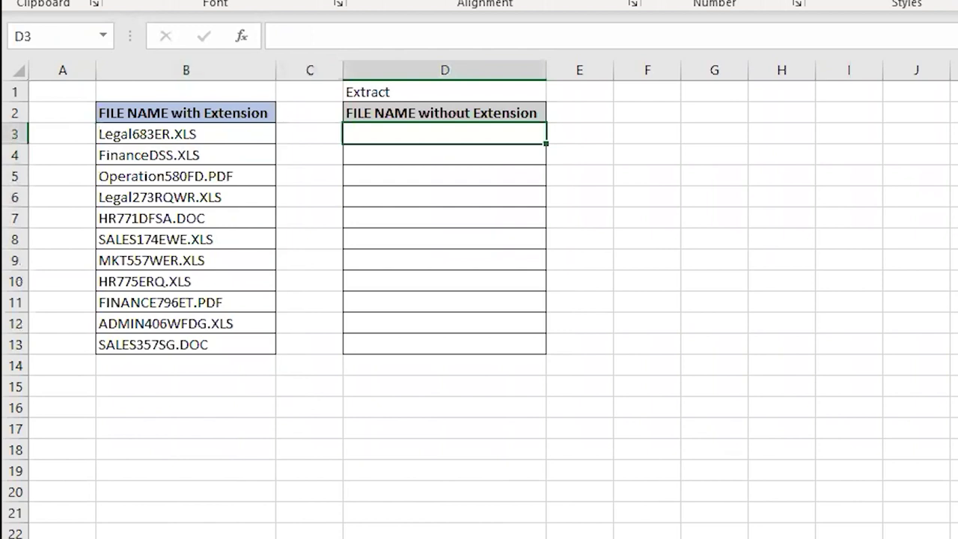
{"action": "key", "text": "Left"}
{"action": "key", "text": "Left"}
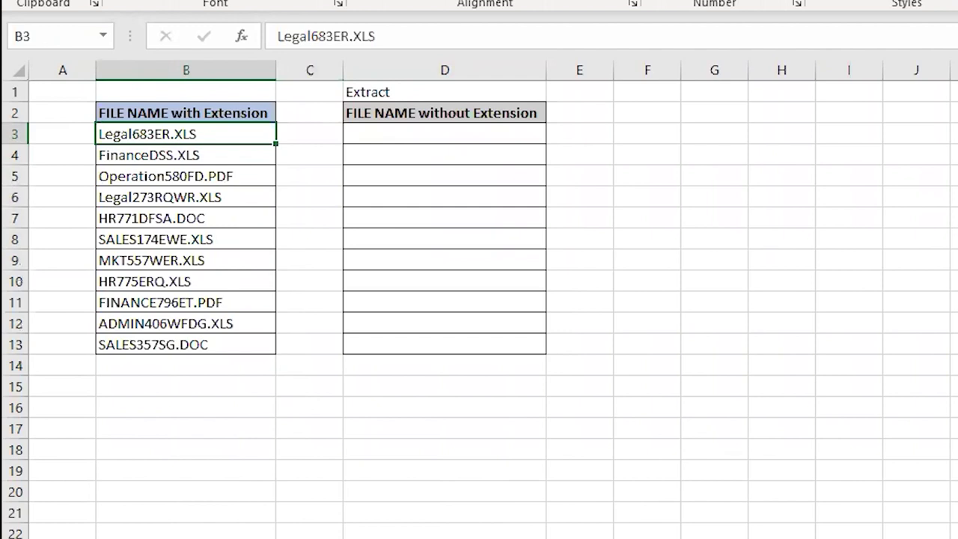
Enter the formula =LEFT(B3,LEN(B3)-4) in D3 to extract the first file name without its extension.
{"action": "key", "text": "Right"}
{"action": "key", "text": "Right"}
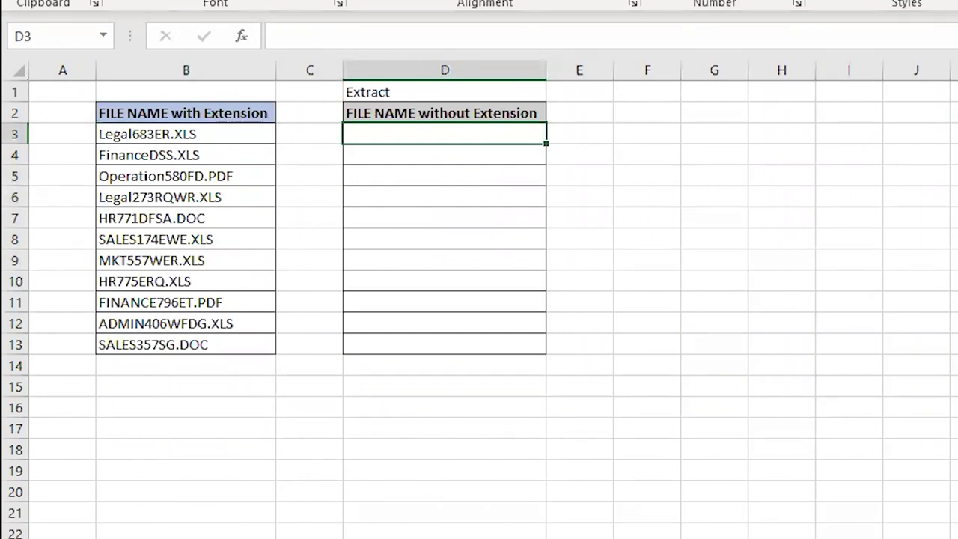
{"action": "type", "text": "=LE"}
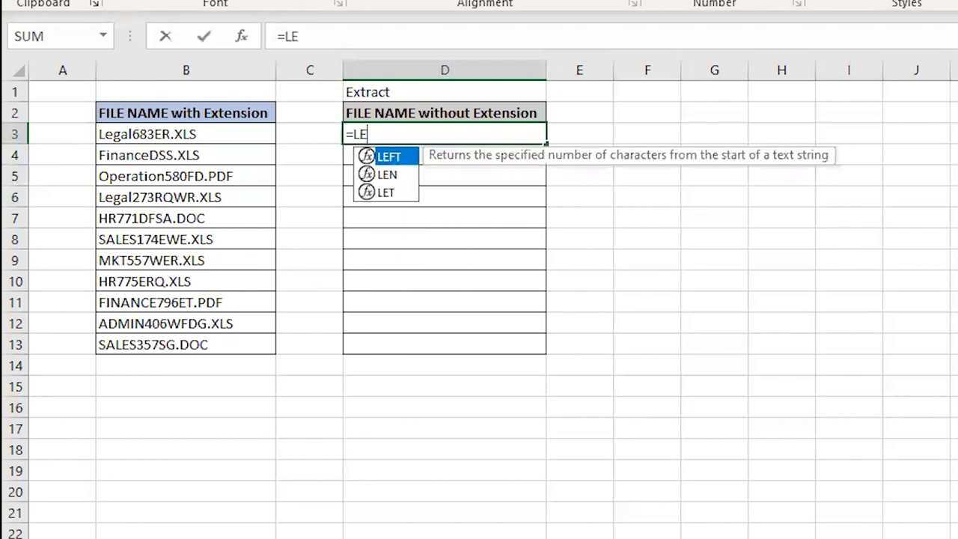
{"action": "type", "text": "FT("}
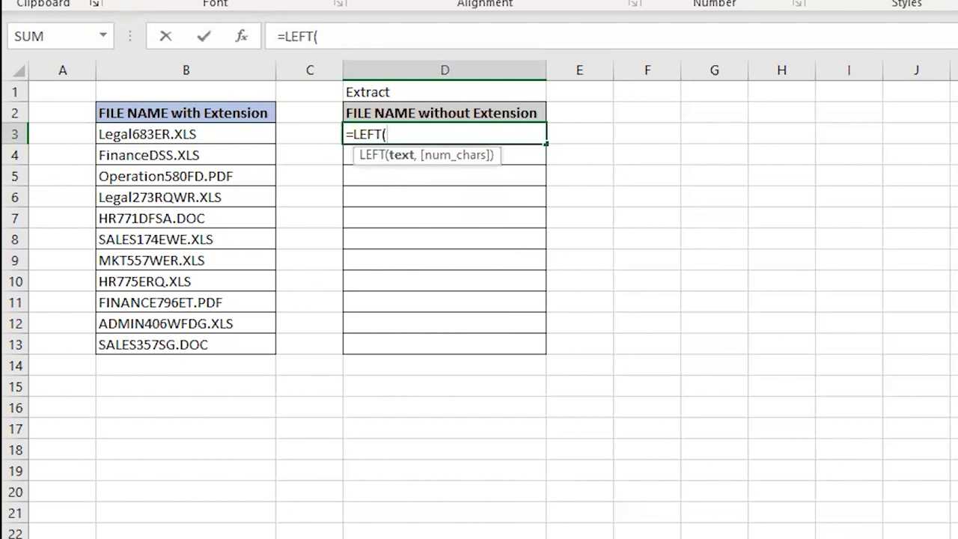
{"action": "key", "text": "Left"}
{"action": "key", "text": "Left"}
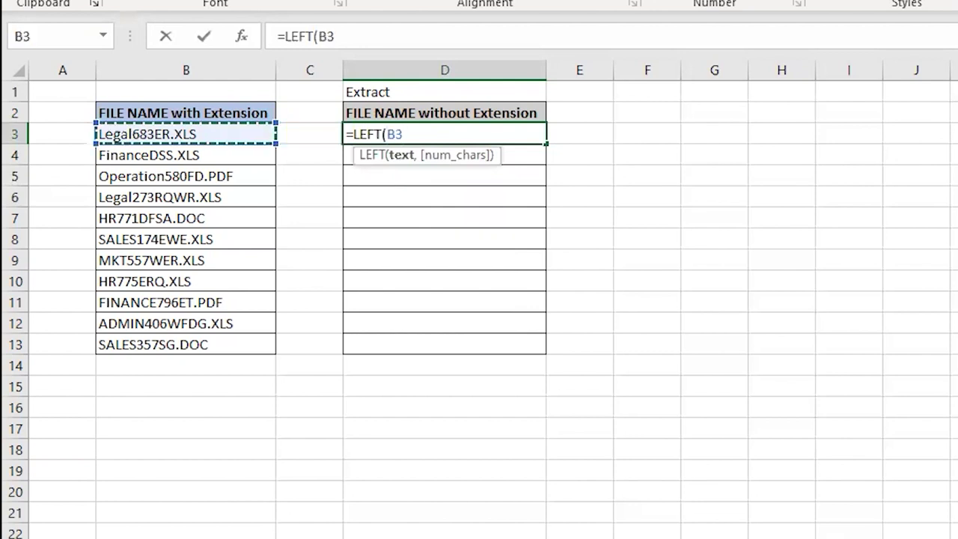
{"action": "type", "text": ","}
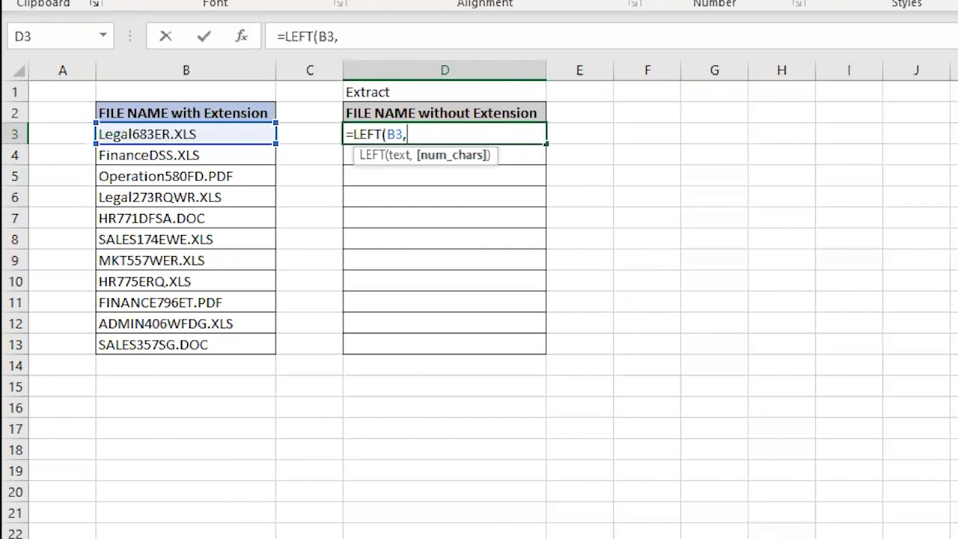
{"action": "type", "text": "LEN("}
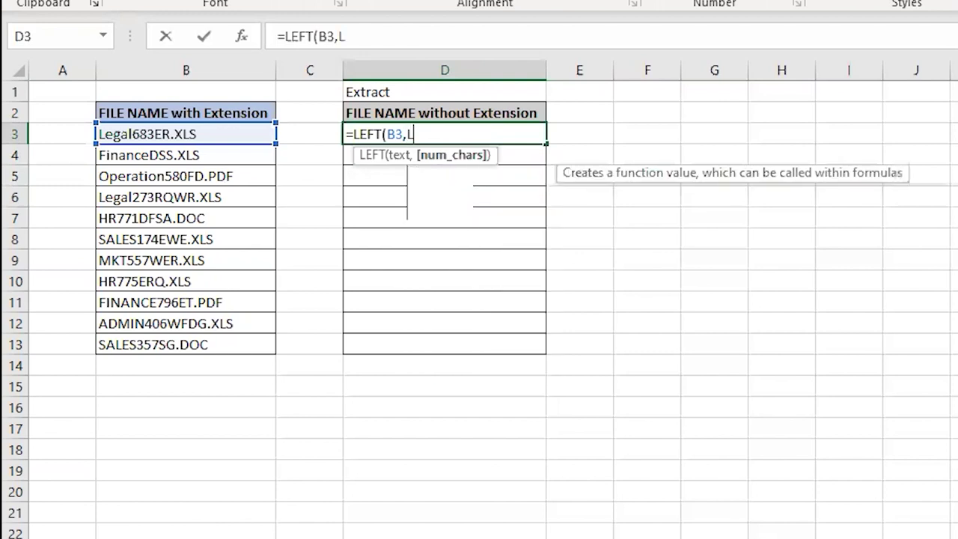
{"action": "key", "text": "Left"}
{"action": "key", "text": "Left"}
{"action": "key", "text": "Left"}
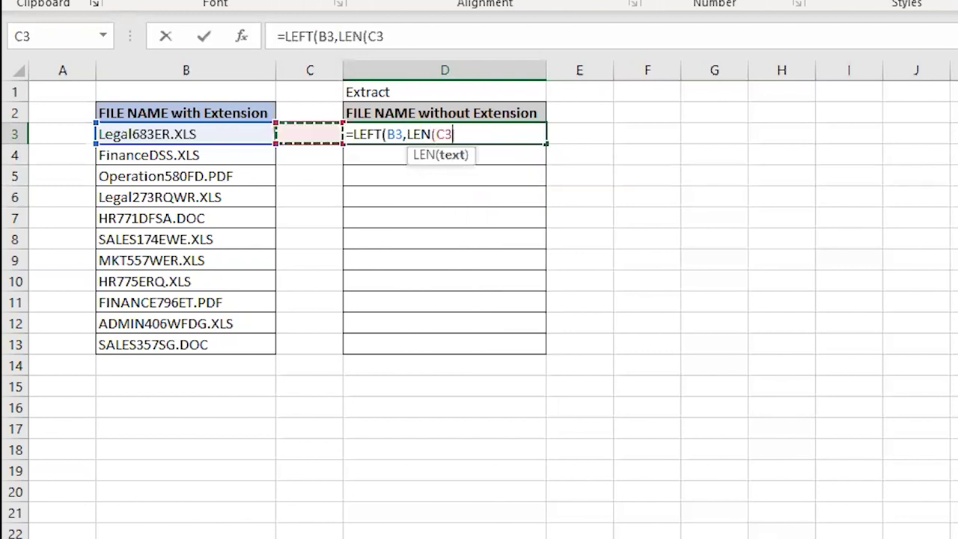
{"action": "key", "text": "Right"}
{"action": "type", "text": ")-"}
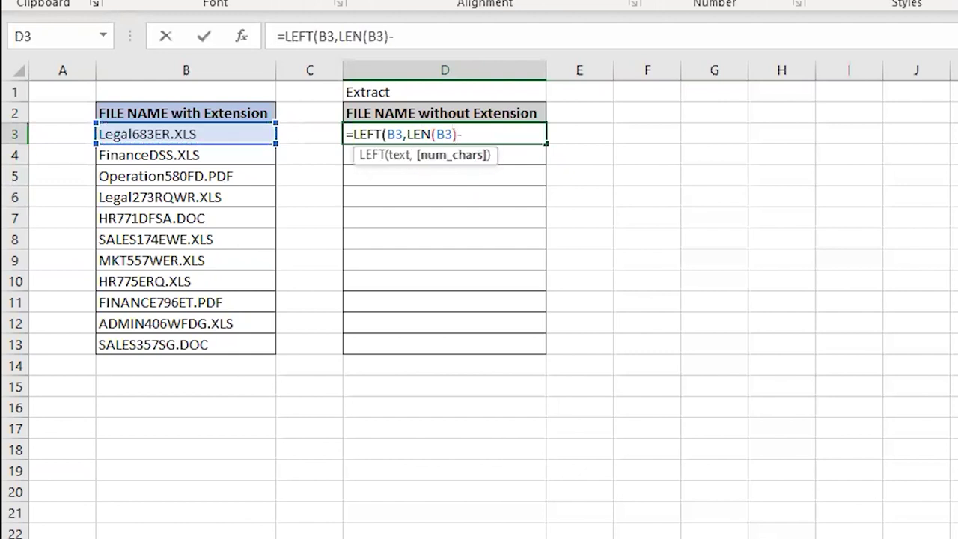
{"action": "type", "text": "4)"}
{"action": "key", "text": "Return"}
Copy the formula from D3 into D4:D13 for the remaining file names.
{"action": "left_click", "coordinate": [445, 134]}
{"action": "key", "text": "ctrl+c"}
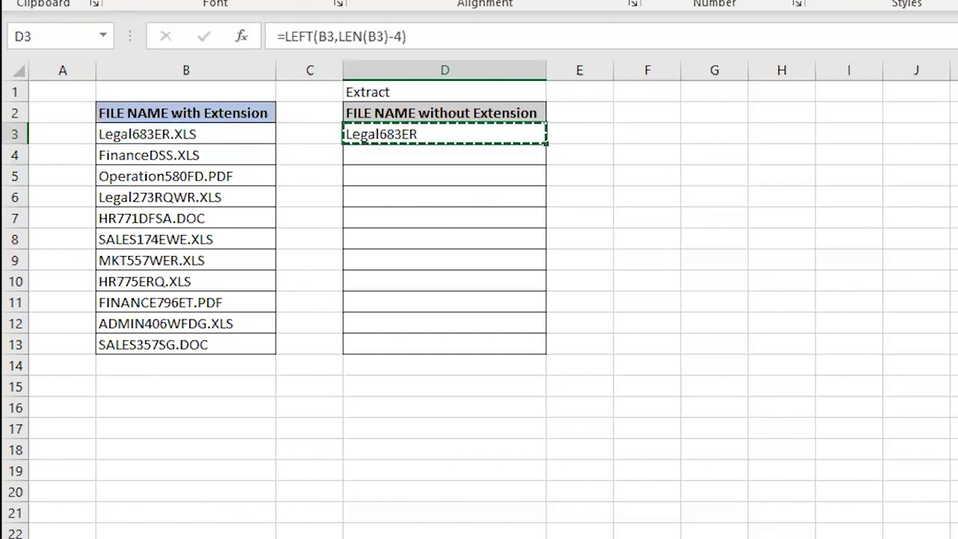
{"action": "left_click_drag", "start_coordinate": [445, 155], "coordinate": [444, 344]}
{"action": "key", "text": "ctrl+v"}
{"action": "left_click", "coordinate": [445, 175]}
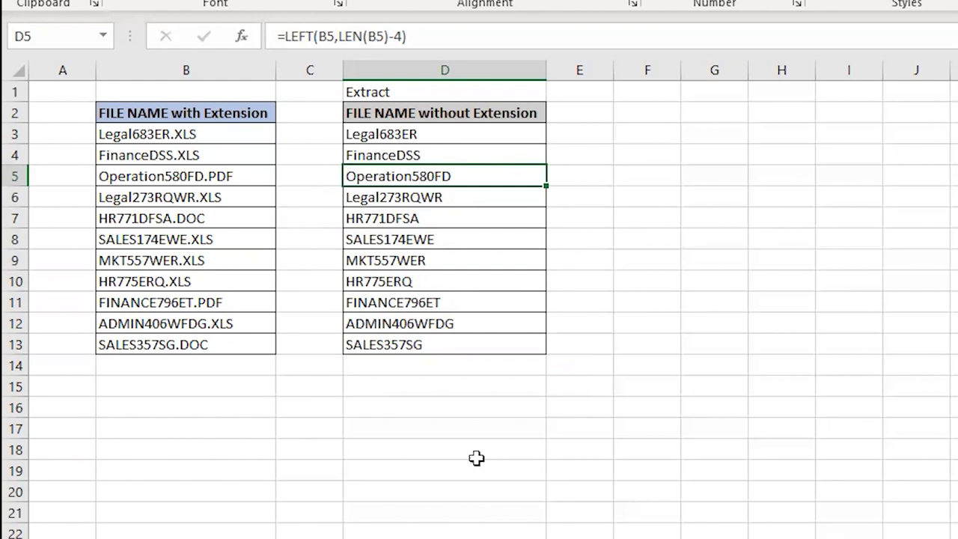
Switch to the next worksheet and select the names with titles in C3:C12.
{"action": "key", "text": "ctrl+Page_Down"}
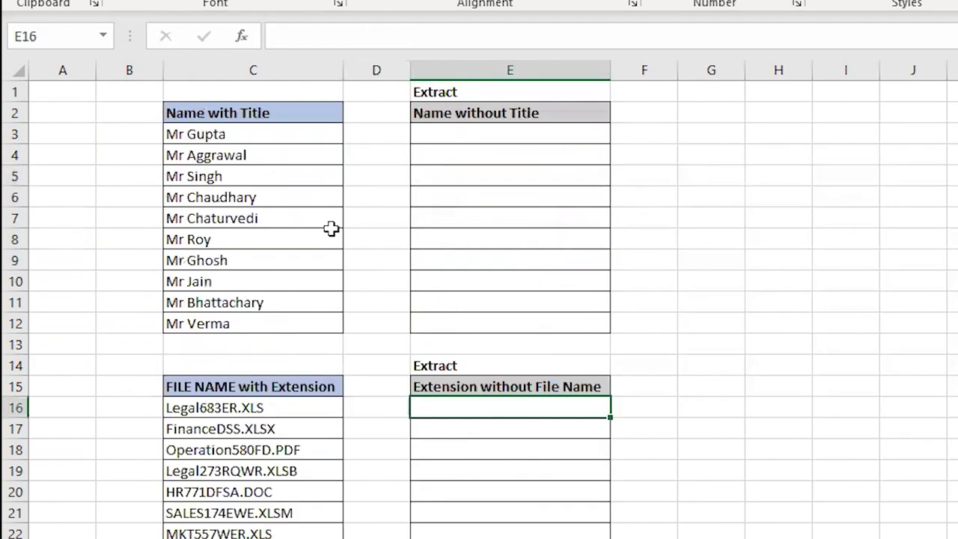
{"action": "left_click", "coordinate": [224, 210]}
{"action": "key", "text": "ctrl+Up"}
{"action": "key", "text": "Down"}
{"action": "key", "text": "ctrl+shift+Down"}
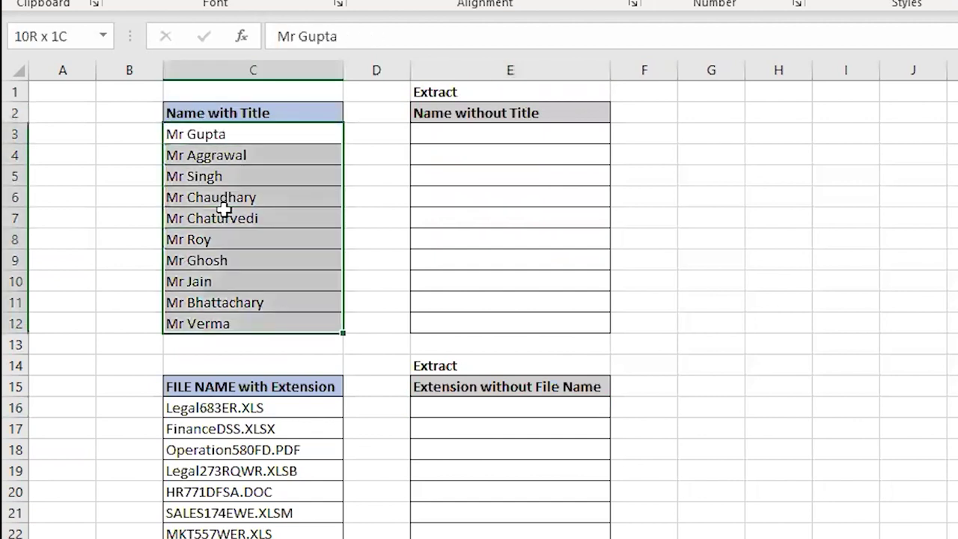
Enter the formula =RIGHT(C3,LEN(C3)-3) in E3 to extract the first name without its title.
{"action": "key", "text": "Right"}
{"action": "key", "text": "Right"}
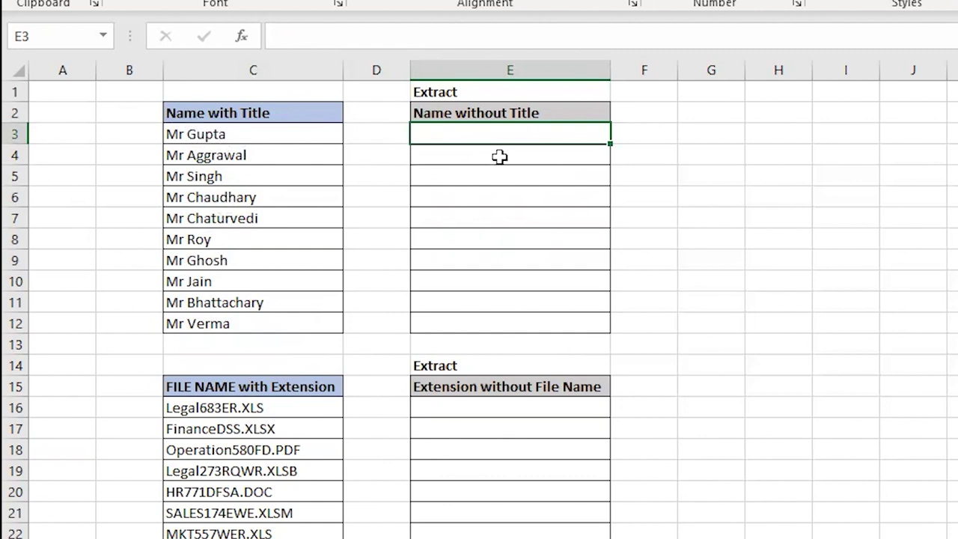
{"action": "type", "text": "="}
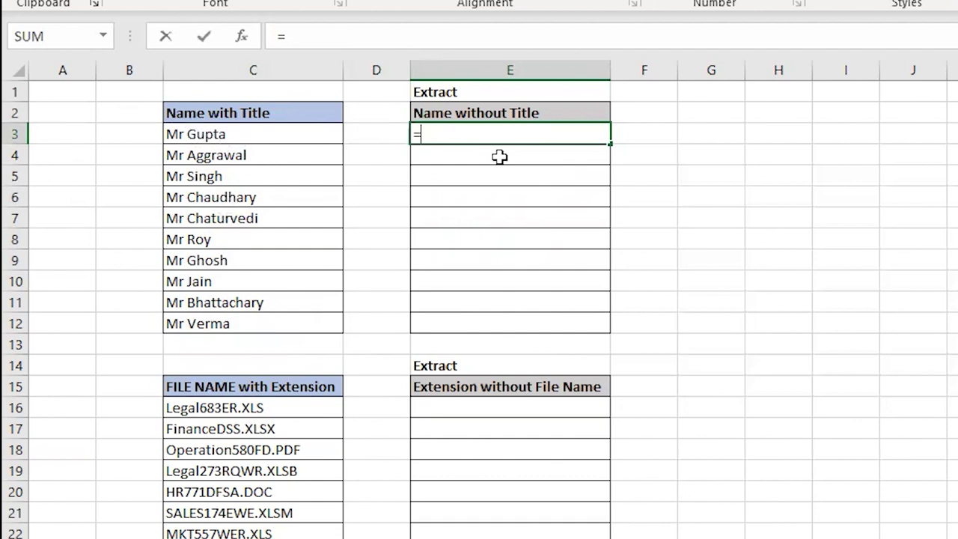
{"action": "type", "text": "RIGHT("}
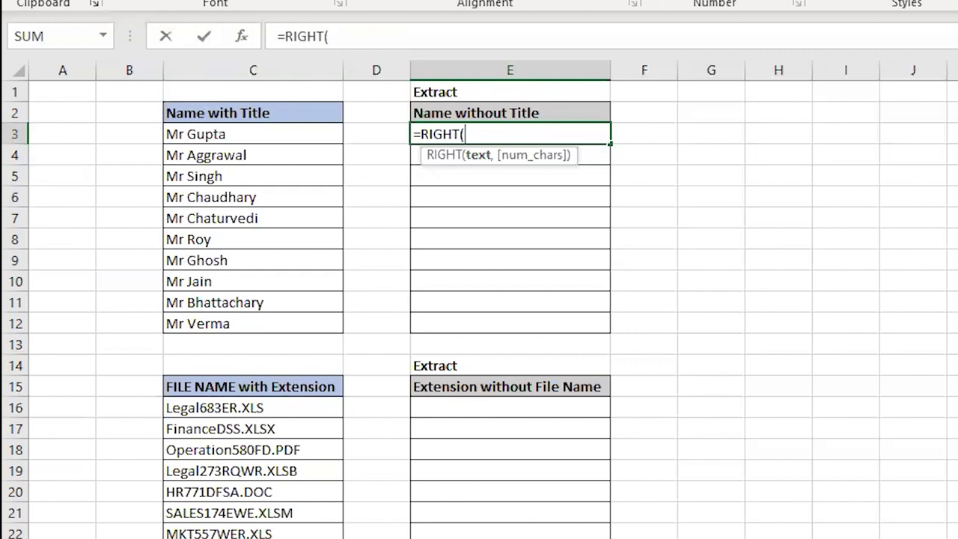
{"action": "key", "text": "Left"}
{"action": "key", "text": "Left"}
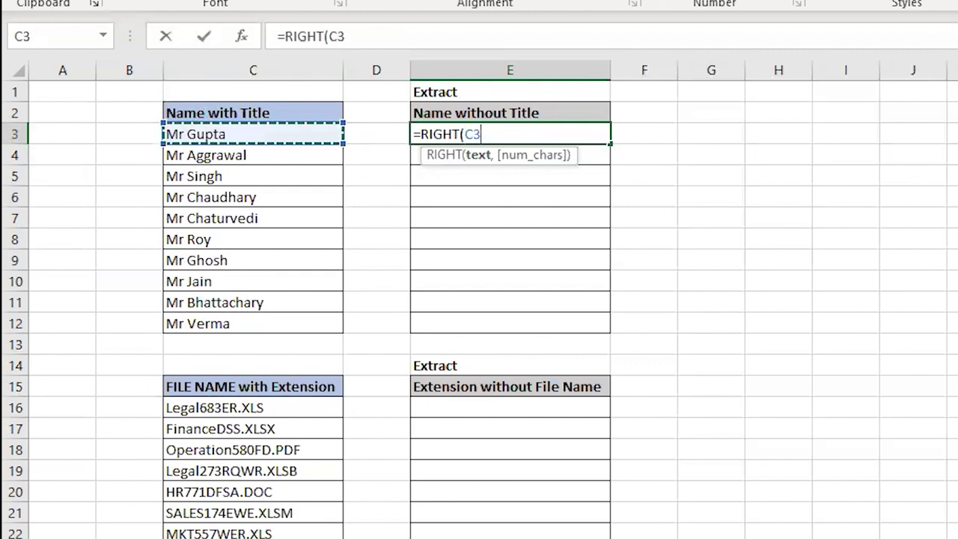
{"action": "type", "text": ","}
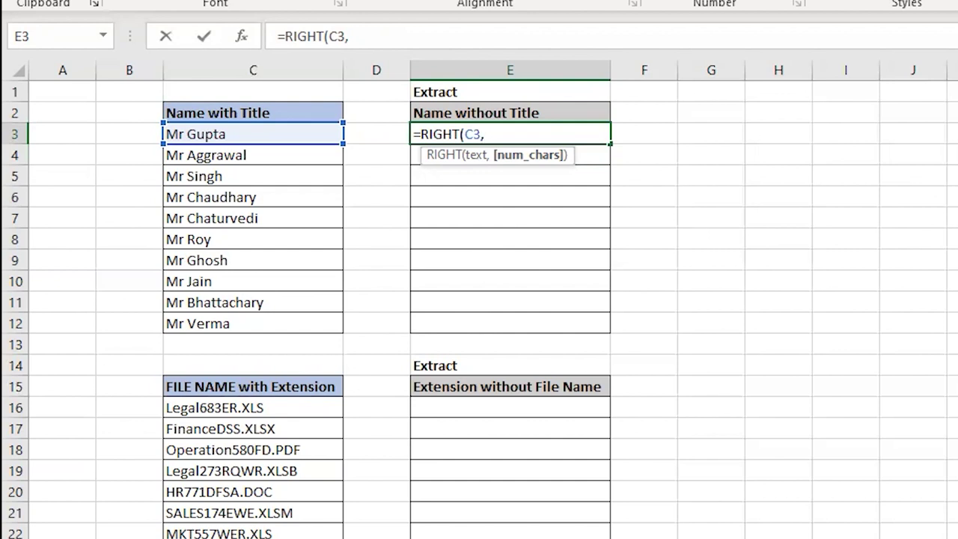
{"action": "type", "text": "LEN("}
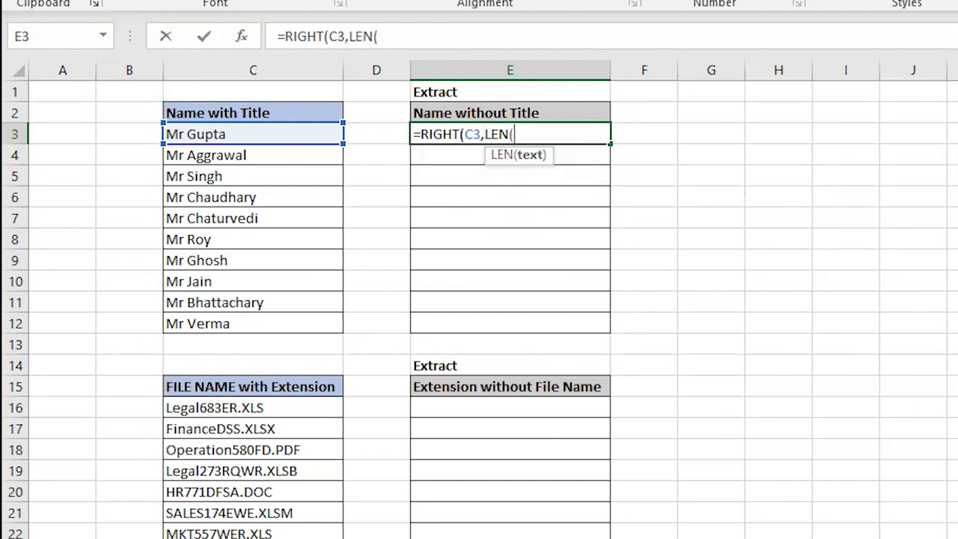
{"action": "key", "text": "Left"}
{"action": "key", "text": "Left"}
{"action": "type", "text": ")"}
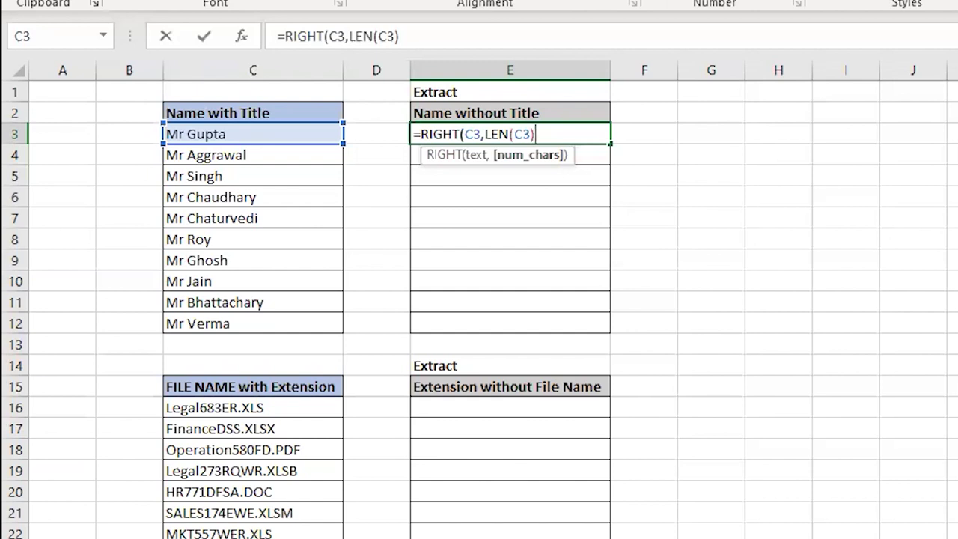
{"action": "type", "text": "3)"}
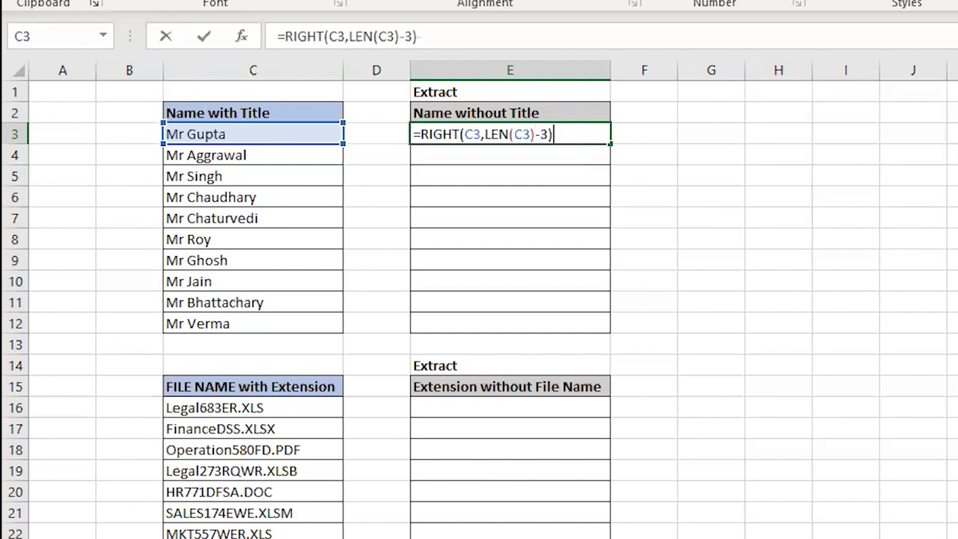
{"action": "key", "text": "Return"}
Copy the formula from E3 into E4:E11 and check the copied formulas in the Name without Title column.
{"action": "key", "text": "Up"}
{"action": "key", "text": "ctrl+c"}
{"action": "left_click", "coordinate": [510, 155]}
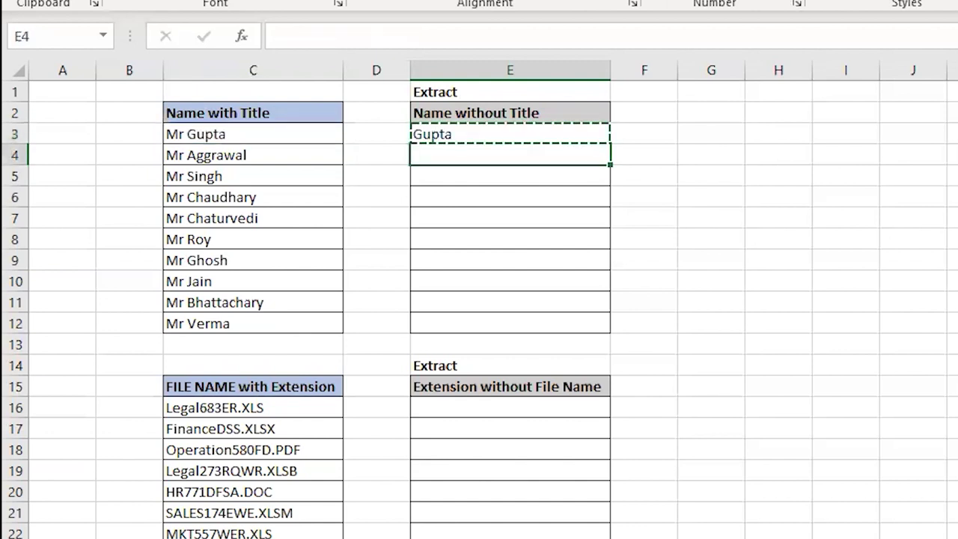
{"action": "left_click_drag", "start_coordinate": [509, 155], "coordinate": [510, 324]}
{"action": "key", "text": "ctrl+v"}
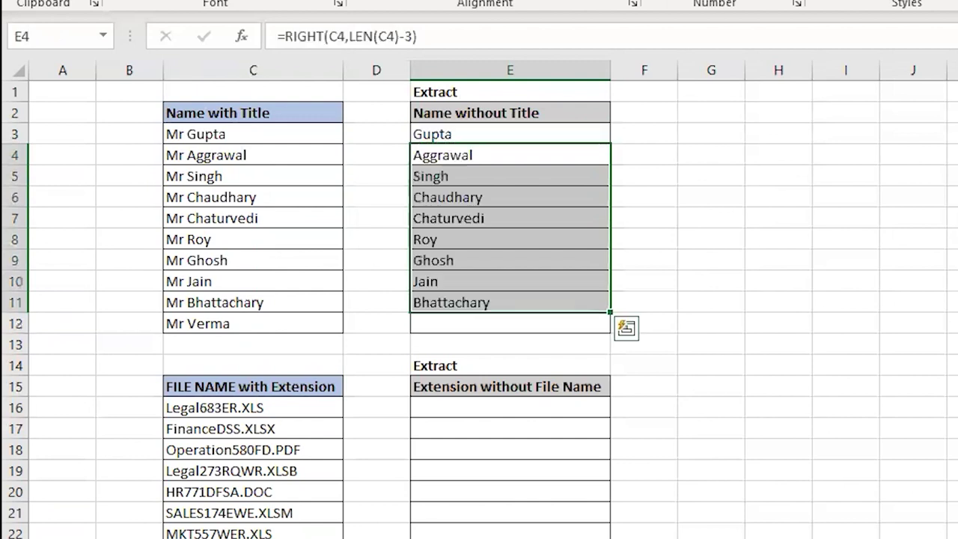
{"action": "left_click", "coordinate": [509, 302]}
{"action": "key", "text": "Up"}
{"action": "key", "text": "Up"}
{"action": "key", "text": "Up"}
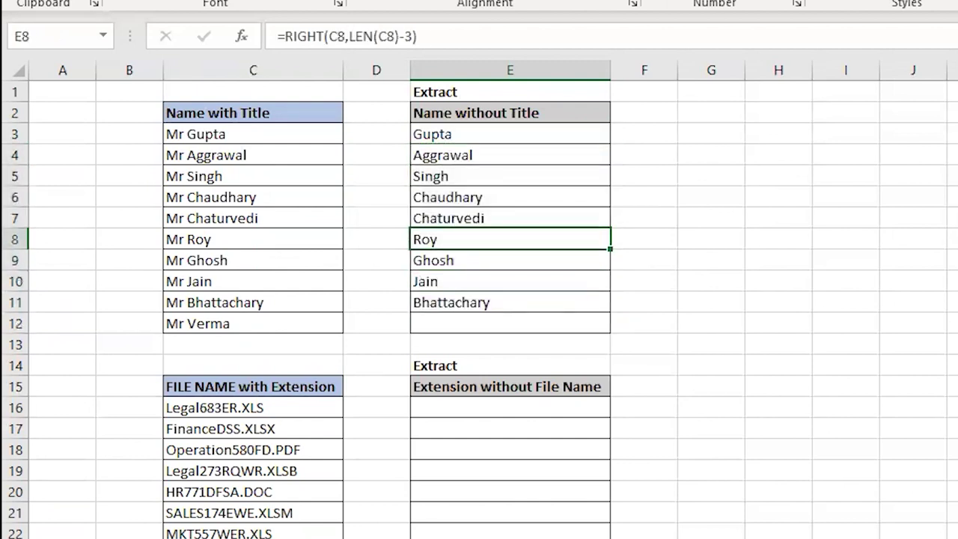
{"action": "left_click", "coordinate": [509, 302]}
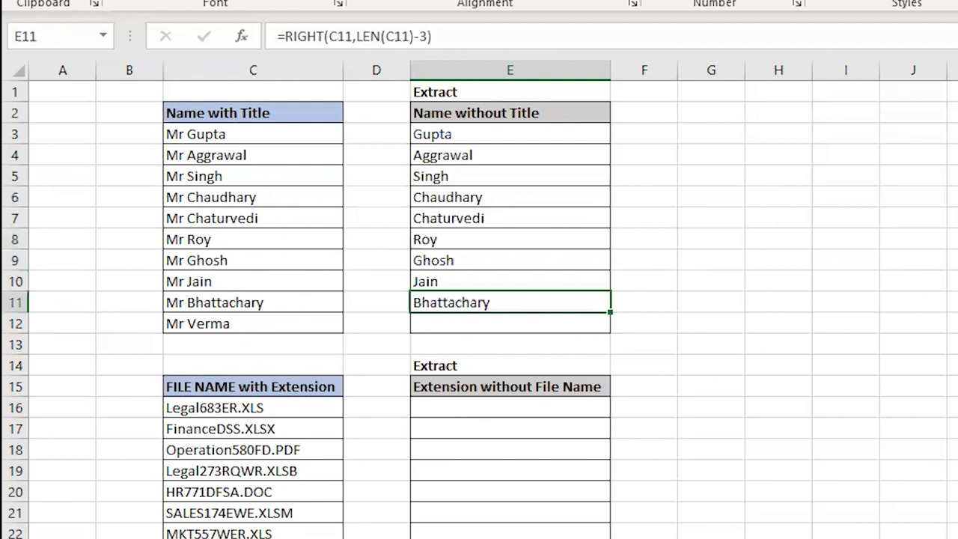
Change the title of the last name in C12 to Mrs.
{"action": "left_click", "coordinate": [510, 323]}
{"action": "left_click", "coordinate": [253, 323]}
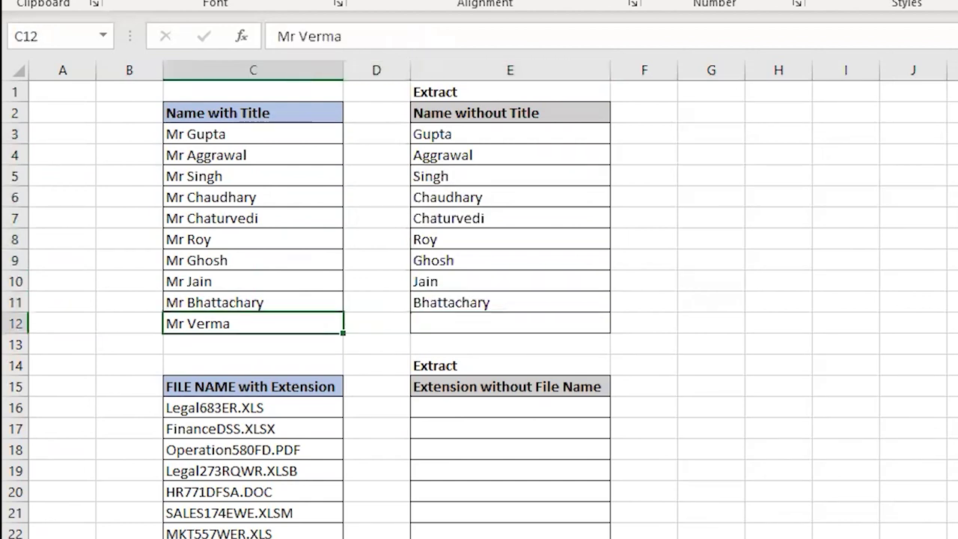
{"action": "key", "text": "F2"}
{"action": "key", "text": "ctrl+Left"}
{"action": "key", "text": "ctrl+Left"}
{"action": "key", "text": "Right"}
{"action": "type", "text": "S"}
{"action": "key", "text": "BackSpace"}
{"action": "key", "text": "Right"}
{"action": "type", "text": "S"}
{"action": "key", "text": "BackSpace"}
{"action": "type", "text": "s"}
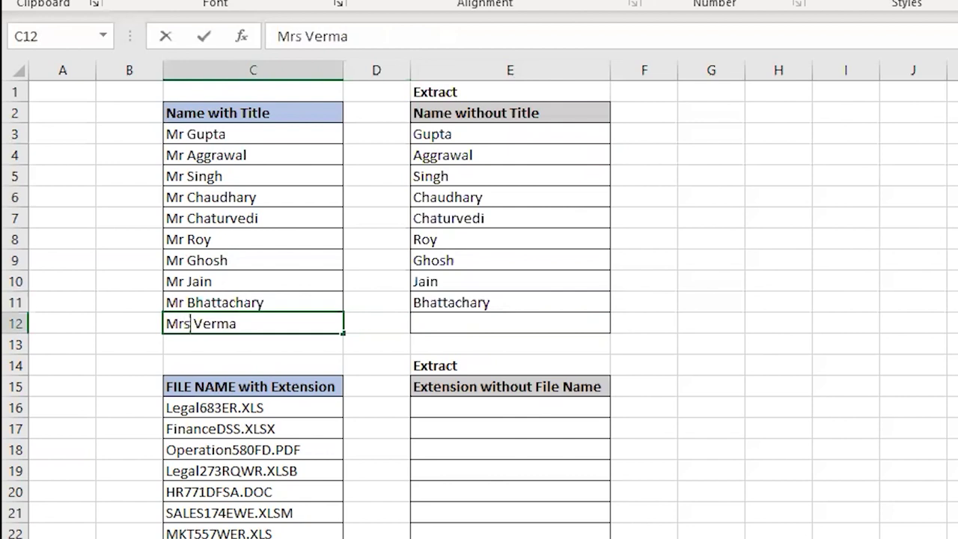
{"action": "key", "text": "Return"}
Enter the formula =RIGHT(C12,LEN(C12)-FIND(" ",C12)) in E12 to extract the last name without its title.
{"action": "left_click", "coordinate": [376, 323]}
{"action": "left_click", "coordinate": [509, 323]}
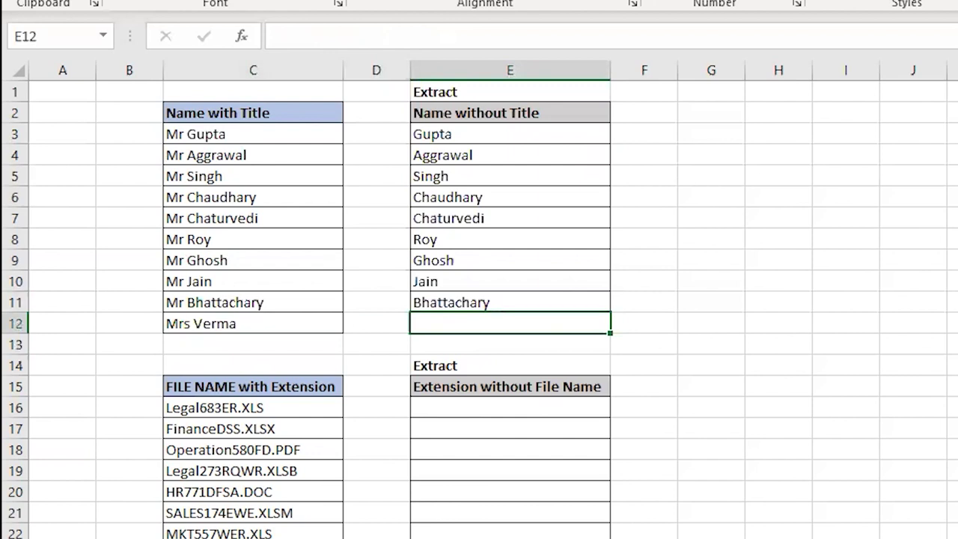
{"action": "type", "text": "="}
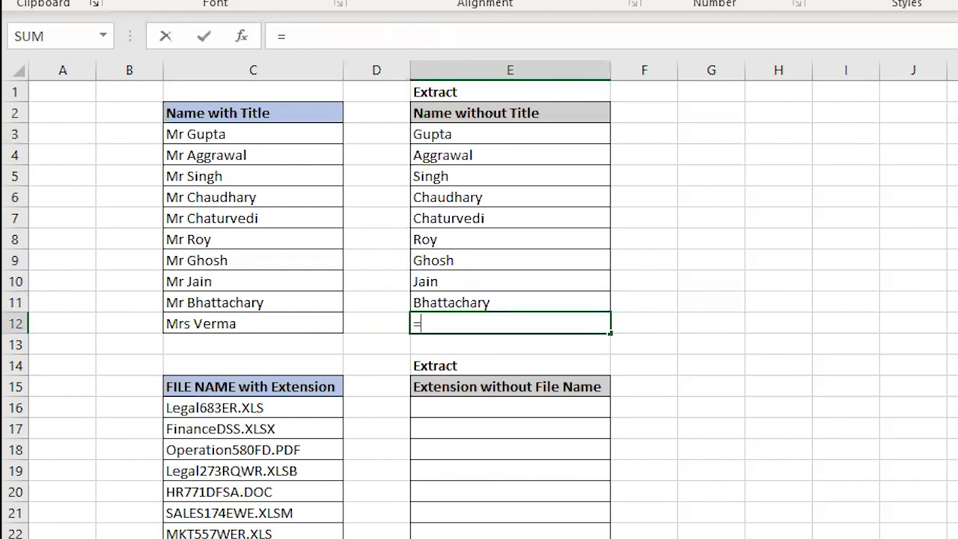
{"action": "type", "text": "RIGH"}
{"action": "key", "text": "Tab"}
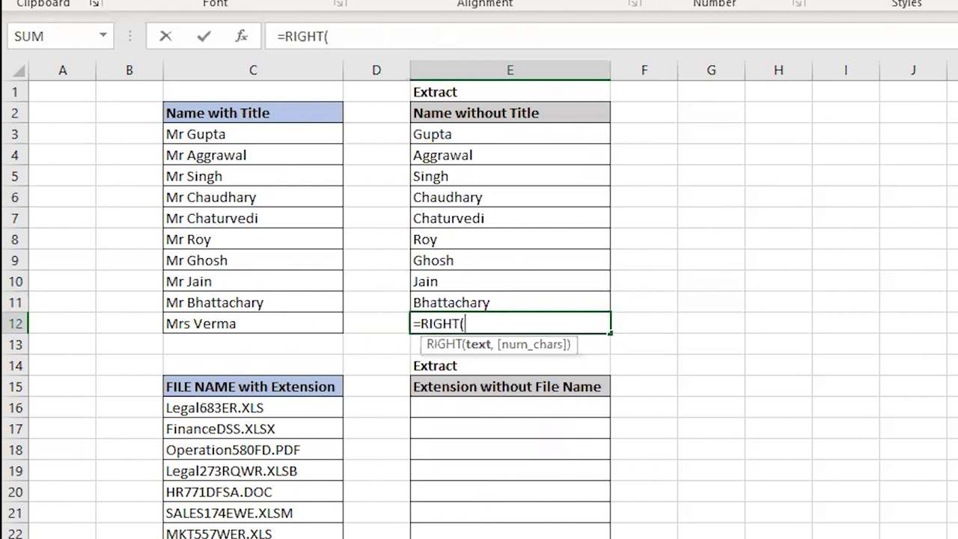
{"action": "left_click", "coordinate": [253, 324]}
{"action": "type", "text": "."}
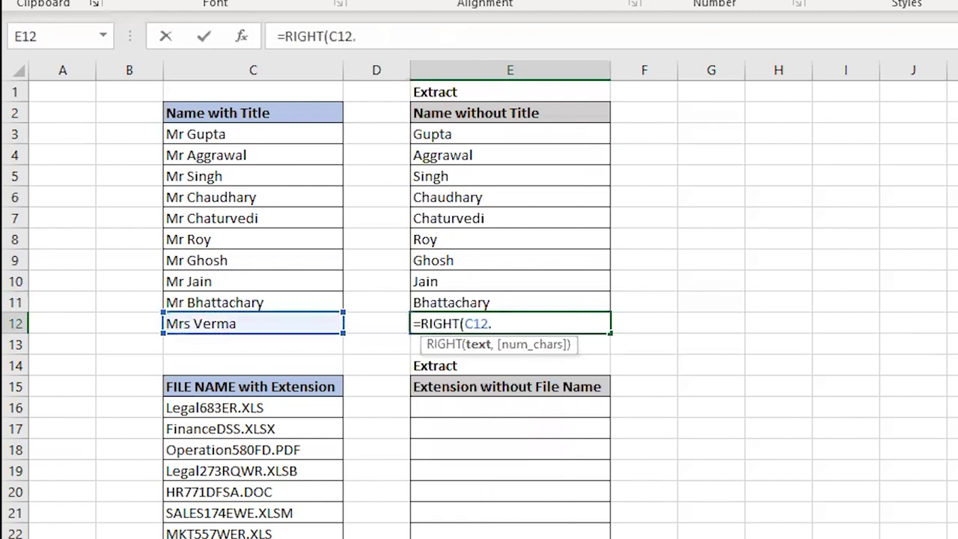
{"action": "key", "text": "BackSpace"}
{"action": "type", "text": ","}
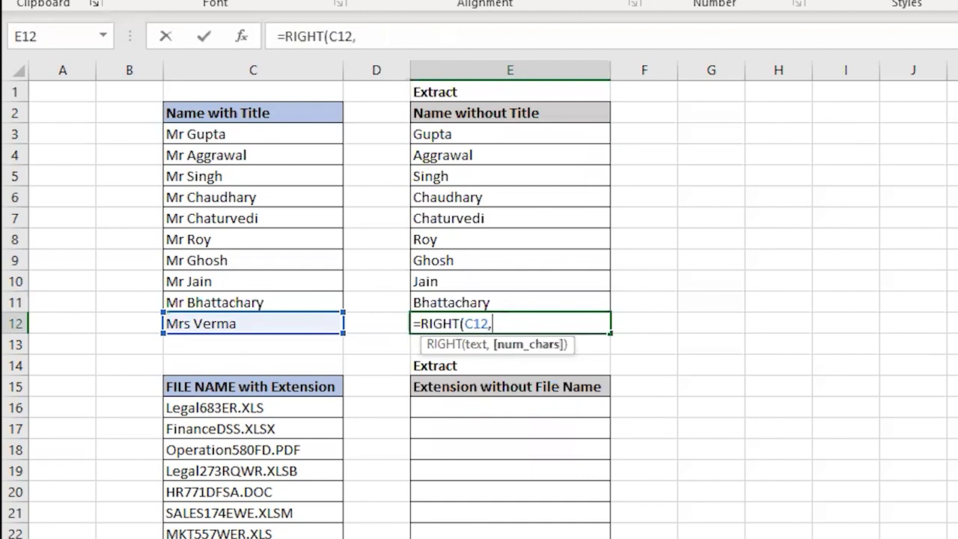
{"action": "type", "text": "LEN"}
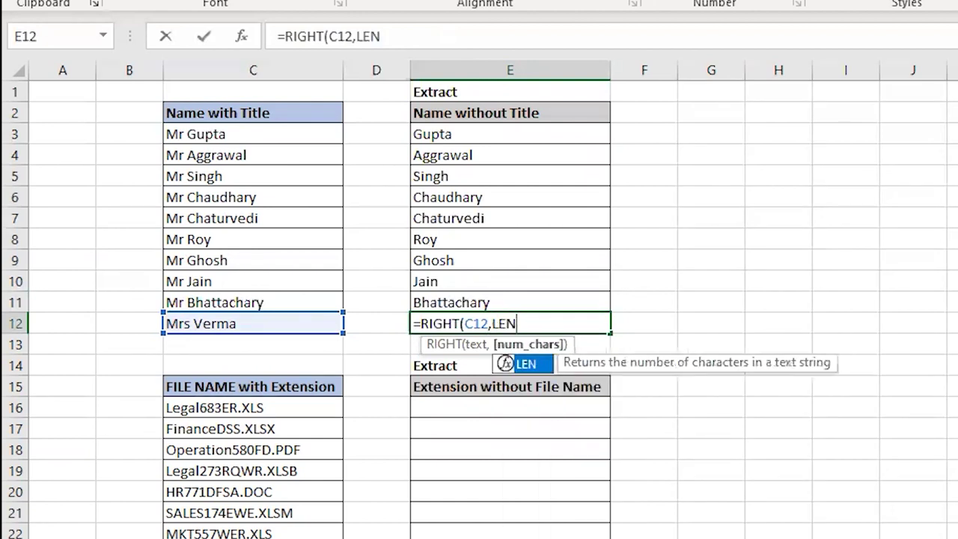
{"action": "type", "text": "("}
{"action": "left_click", "coordinate": [253, 323]}
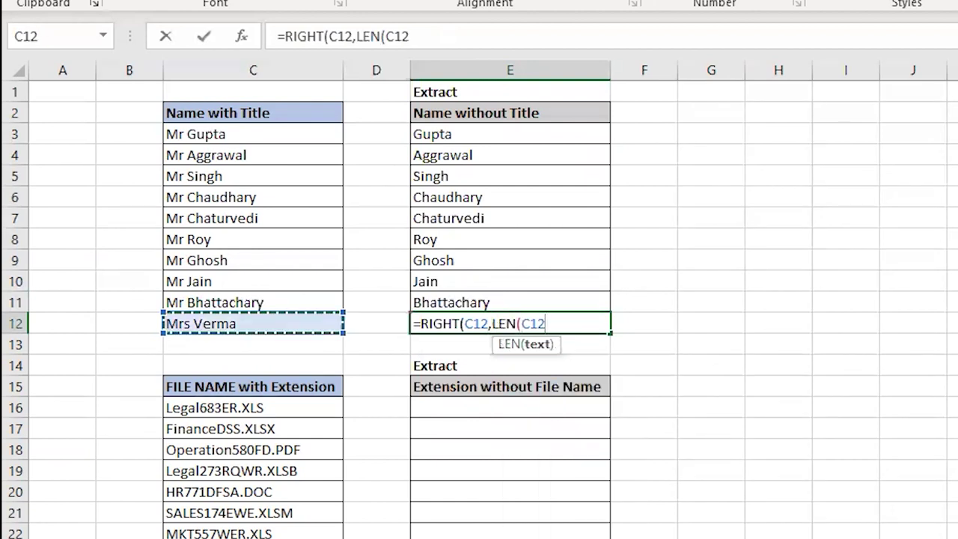
{"action": "type", "text": ")"}
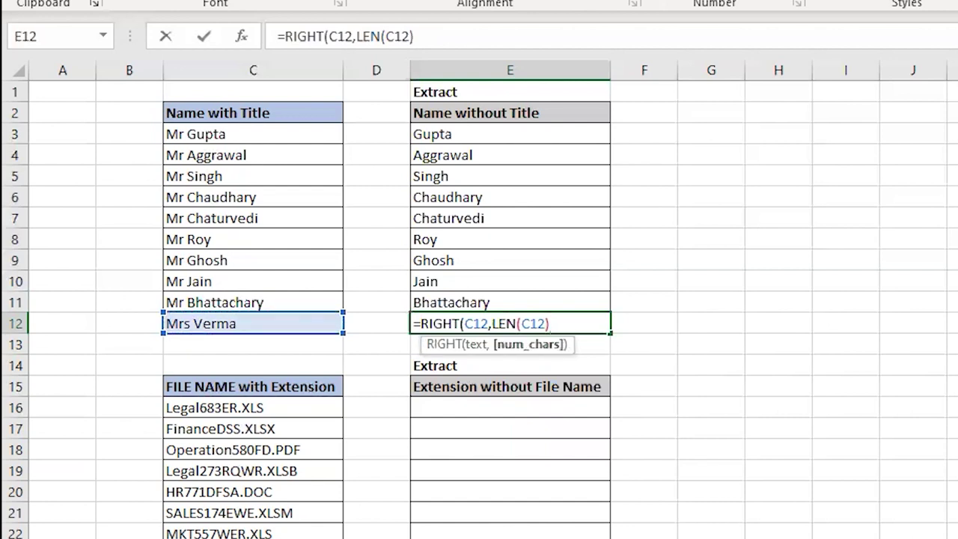
{"action": "type", "text": "-"}
{"action": "type", "text": "F"}
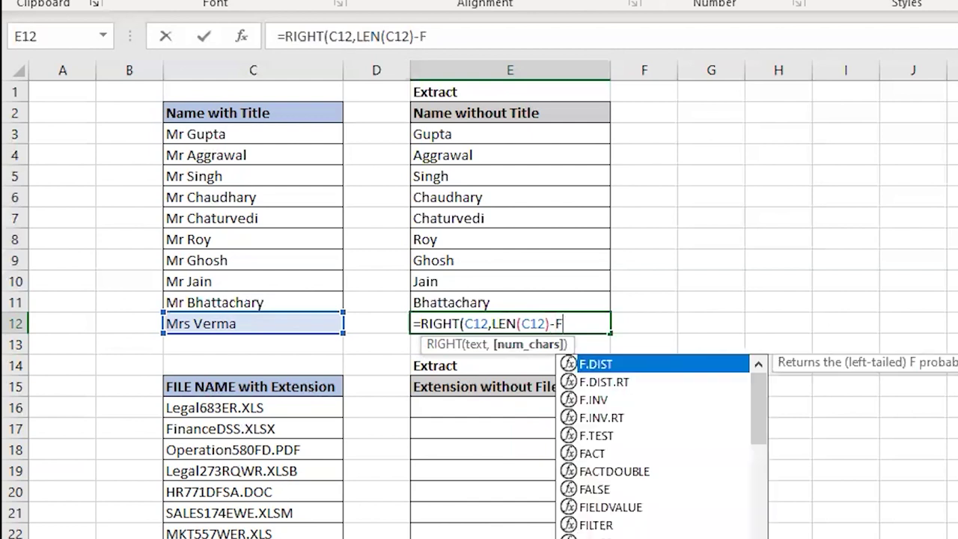
{"action": "type", "text": "IND("}
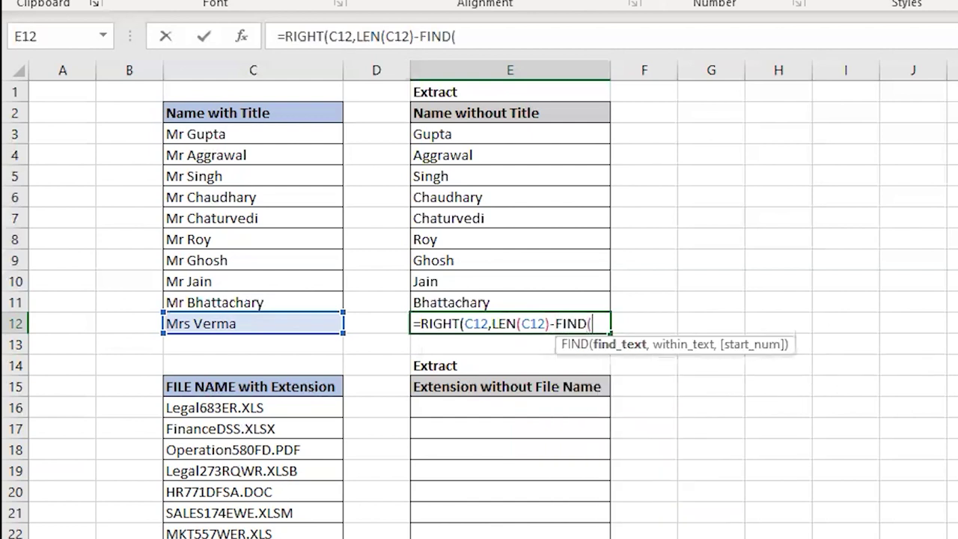
{"action": "type", "text": "\" \","}
{"action": "key", "text": "Left"}
{"action": "key", "text": "Left"}
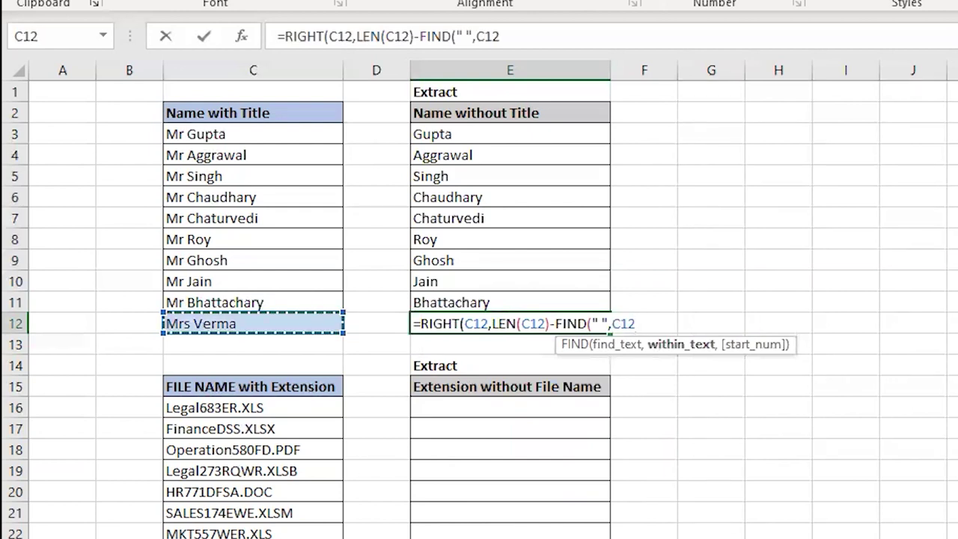
{"action": "type", "text": "))"}
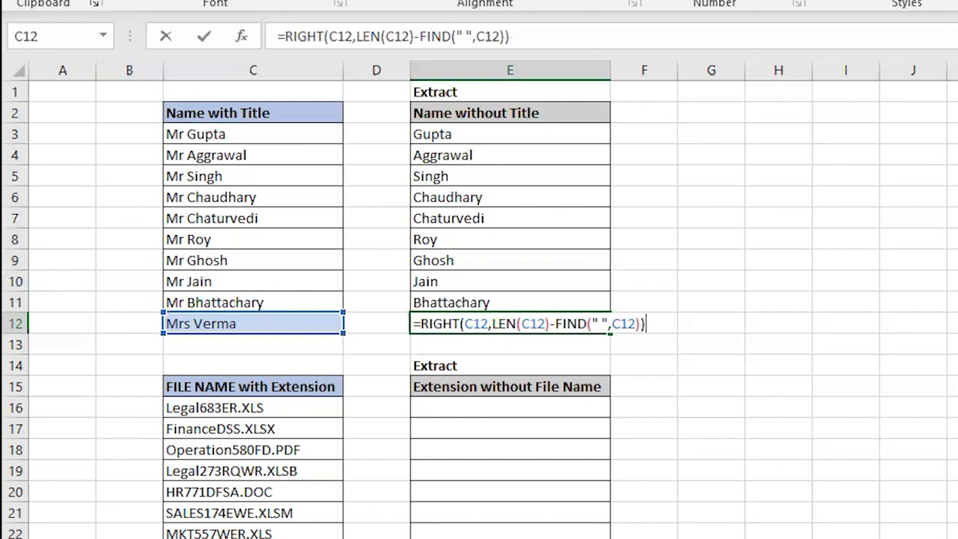
{"action": "key", "text": "Return"}
Copy the FIND-based formula from E12 into E8:E11 of the Name without Title column.
{"action": "key", "text": "Up"}
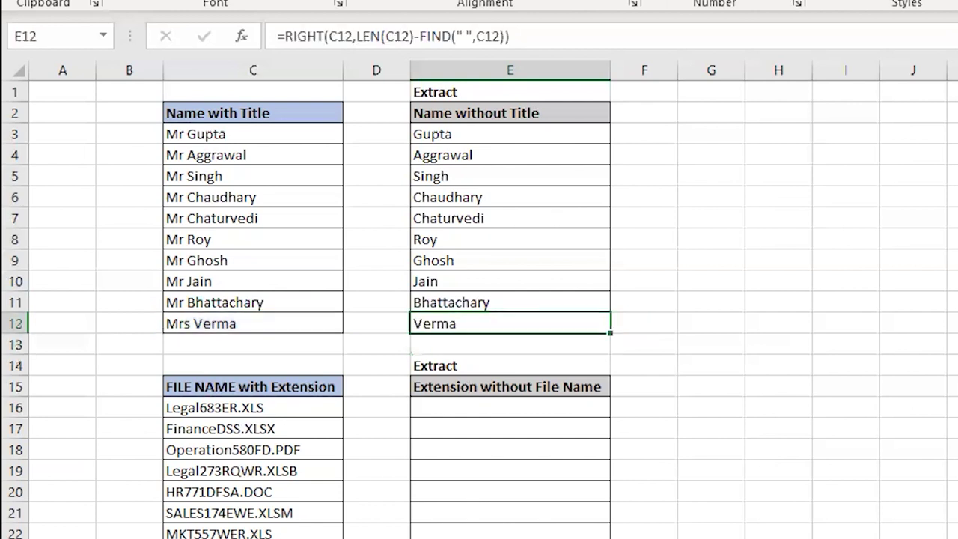
{"action": "key", "text": "ctrl+c"}
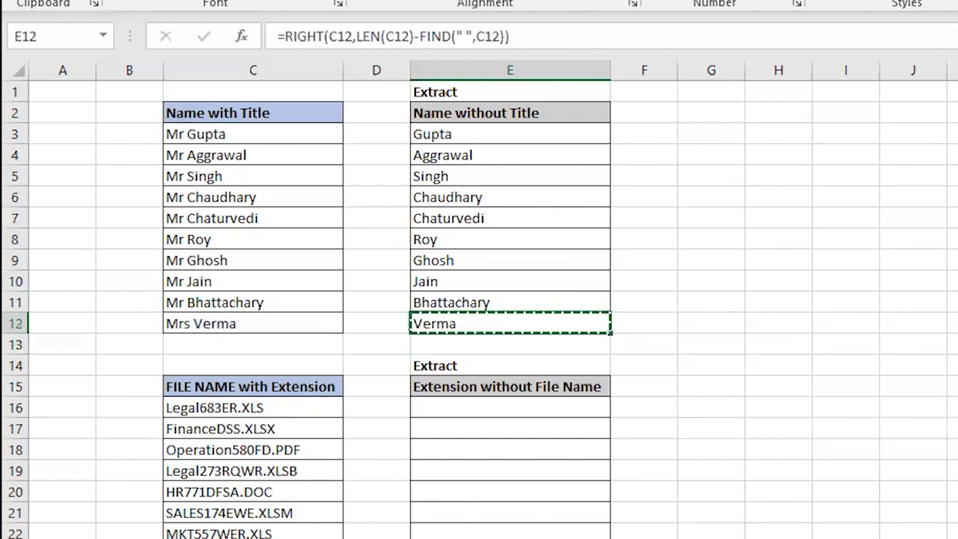
{"action": "key", "text": "Up"}
{"action": "key", "text": "shift+Up"}
{"action": "key", "text": "shift+Up"}
{"action": "key", "text": "shift+Up"}
{"action": "key", "text": "ctrl+v"}
{"action": "key", "text": "Escape"}
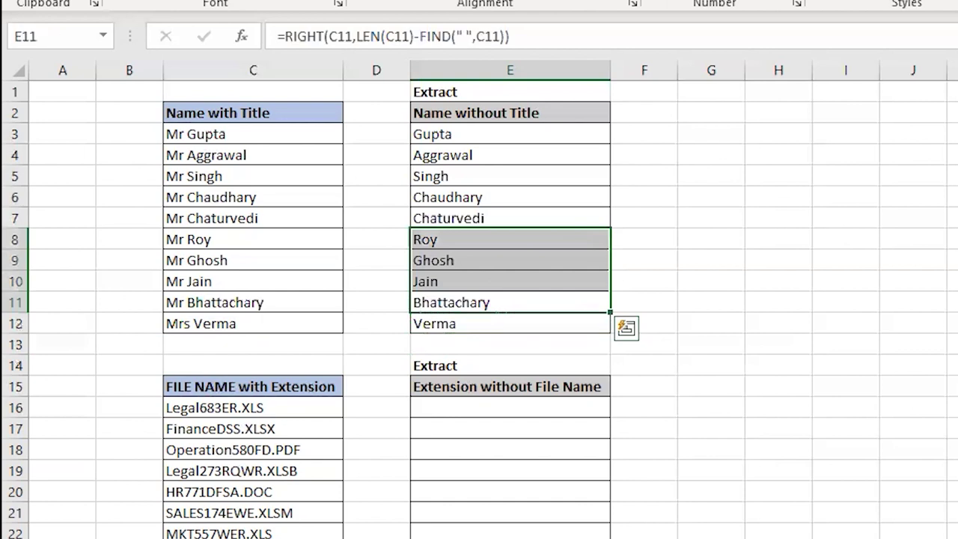
Compare the formulas in E6:E7 with the FIND-based formulas in E9:E10 of the Name without Title column.
{"action": "key", "text": "Up"}
{"action": "key", "text": "Up"}
{"action": "key", "text": "Up"}
{"action": "key", "text": "Up"}
{"action": "key", "text": "Up"}
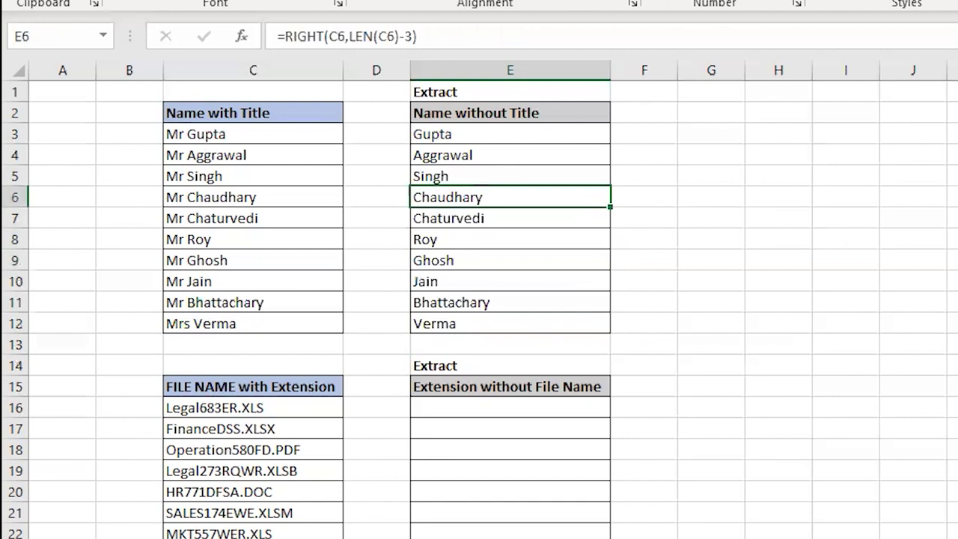
{"action": "key", "text": "shift+Down"}
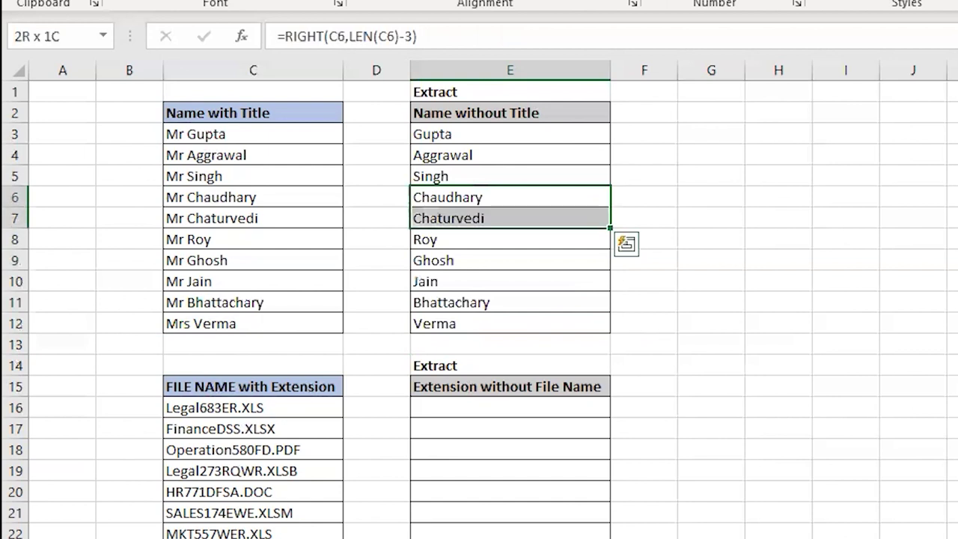
{"action": "key", "text": "Down"}
{"action": "key", "text": "Down"}
{"action": "key", "text": "Down"}
{"action": "key", "text": "shift+Down"}
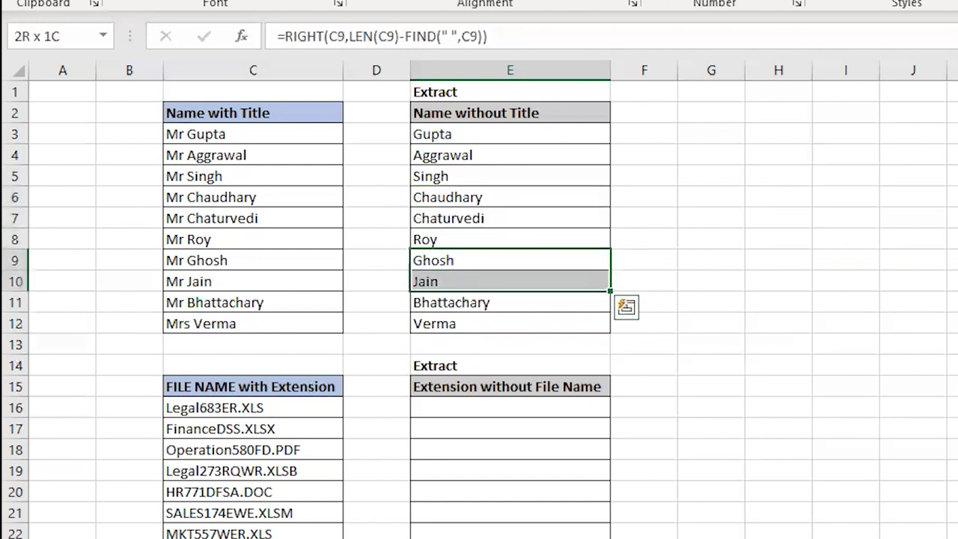
Enter the formula =RIGHT(C16,LEN(C16)-FIND(".",C16)) in E16 to extract the first file's extension.
{"action": "key", "text": "ctrl+Down"}
{"action": "key", "text": "Down"}
{"action": "key", "text": "Down"}
{"action": "key", "text": "Down"}
{"action": "key", "text": "Down"}
{"action": "key", "text": "Down"}
{"action": "key", "text": "Down"}
{"action": "key", "text": "Down"}
{"action": "key", "text": "Down"}
{"action": "key", "text": "Down"}
{"action": "key", "text": "Down"}
{"action": "key", "text": "Down"}
{"action": "key", "text": "Down"}
{"action": "key", "text": "Down"}
{"action": "key", "text": "Down"}
{"action": "key", "text": "Down"}
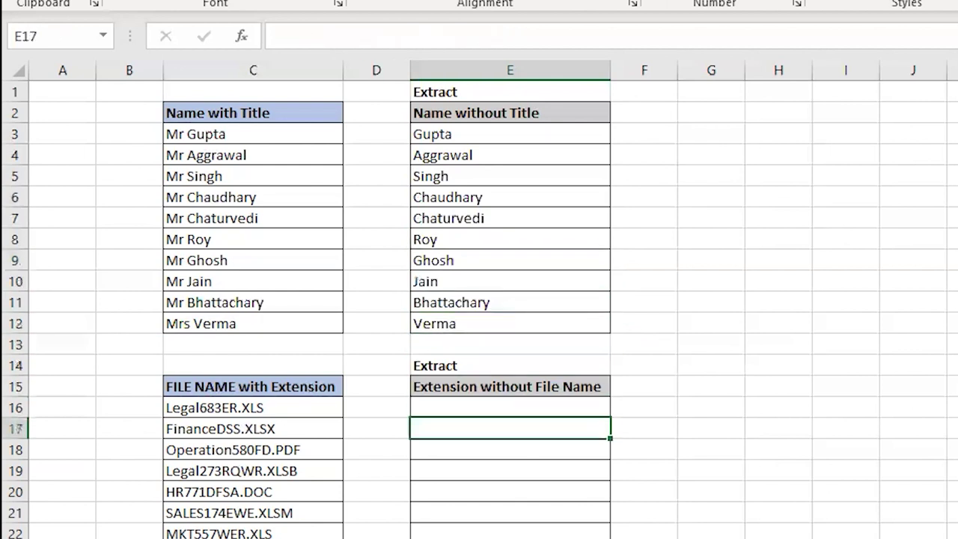
{"action": "key", "text": "ctrl+Up"}
{"action": "key", "text": "Down"}
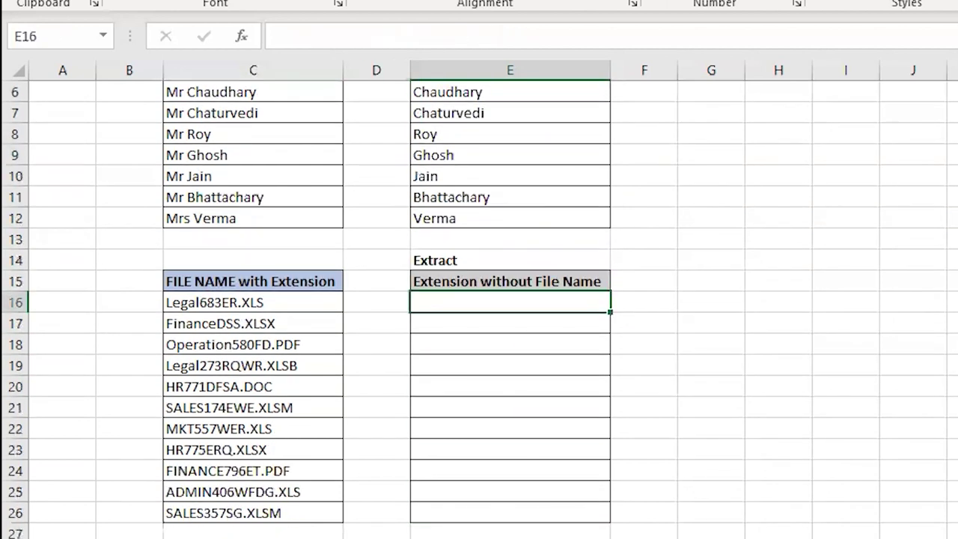
{"action": "type", "text": "="}
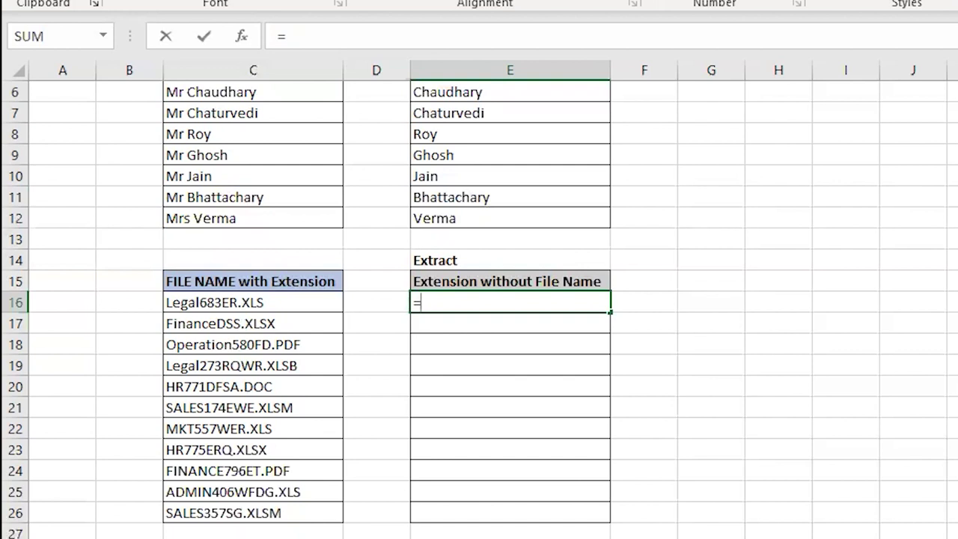
{"action": "type", "text": "RIGHT("}
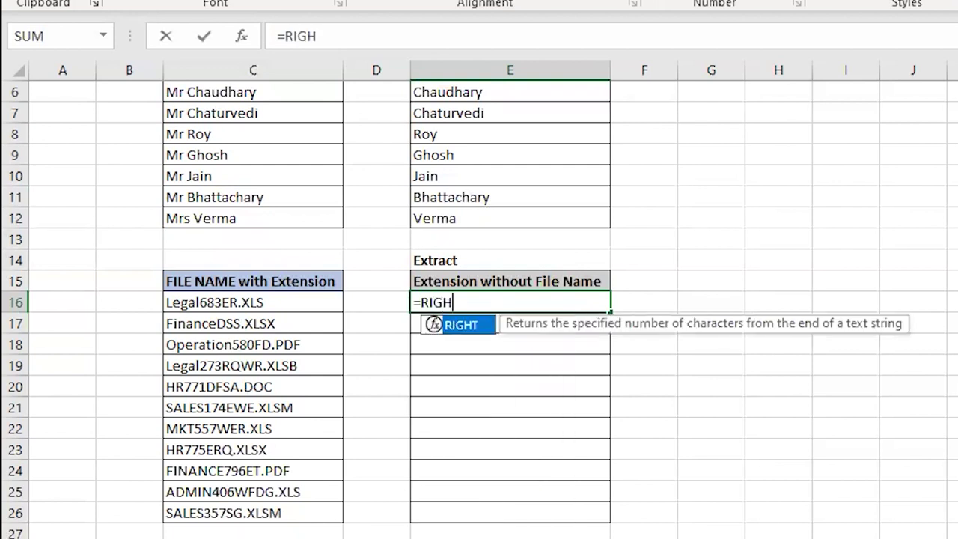
{"action": "left_click", "coordinate": [253, 302]}
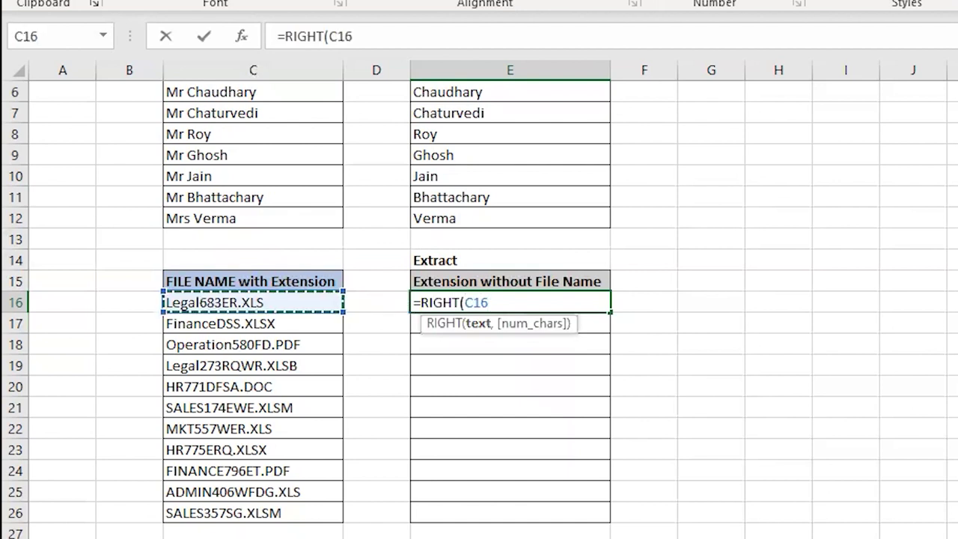
{"action": "type", "text": ","}
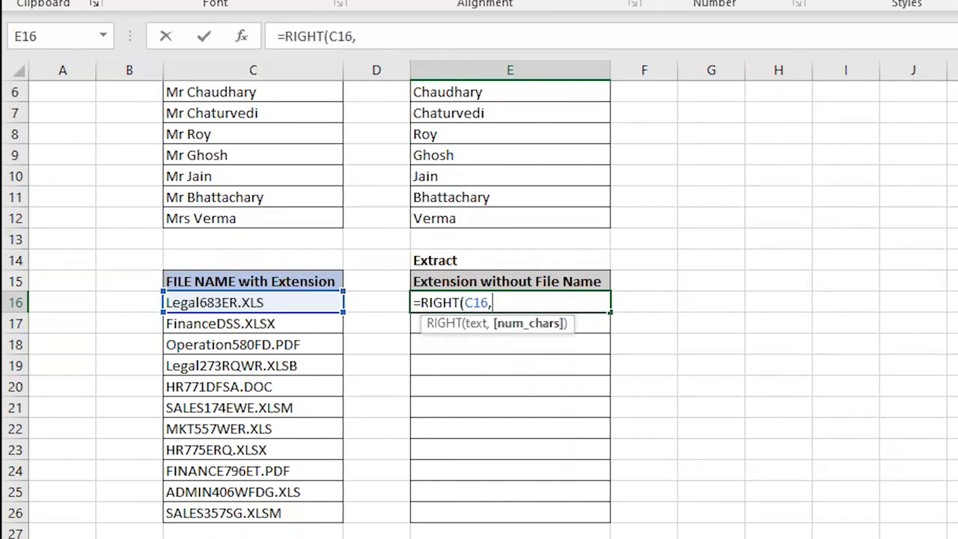
{"action": "type", "text": "LEN"}
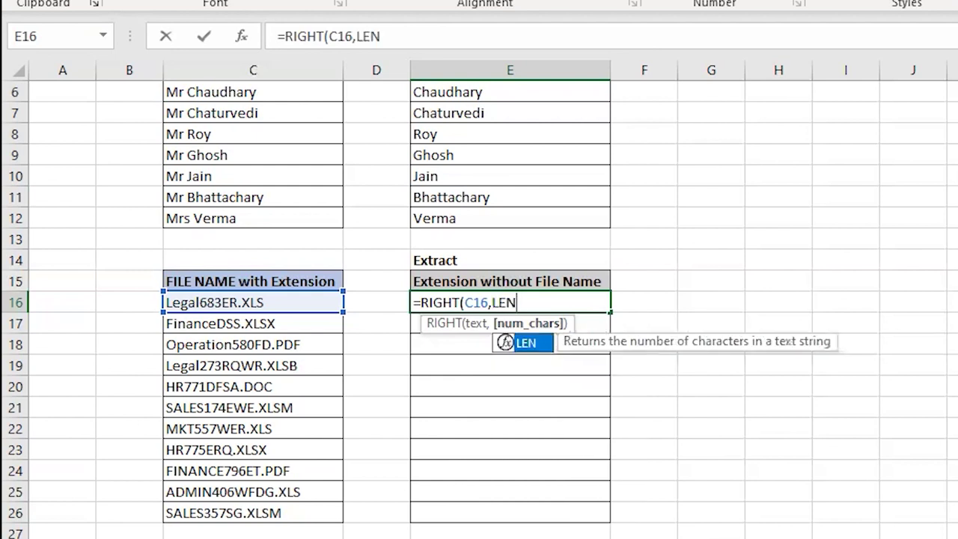
{"action": "type", "text": "("}
{"action": "left_click", "coordinate": [252, 302]}
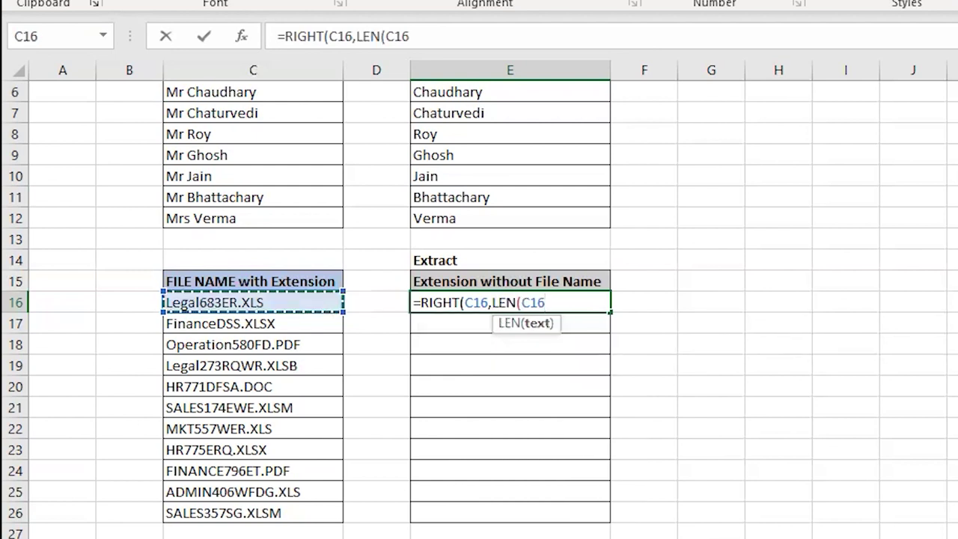
{"action": "type", "text": ")"}
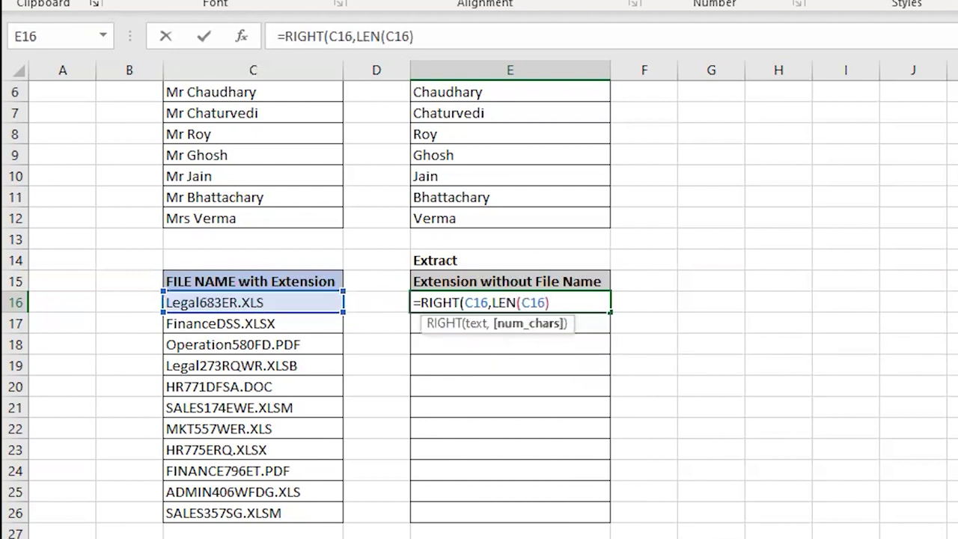
{"action": "type", "text": "-"}
{"action": "type", "text": "FIND"}
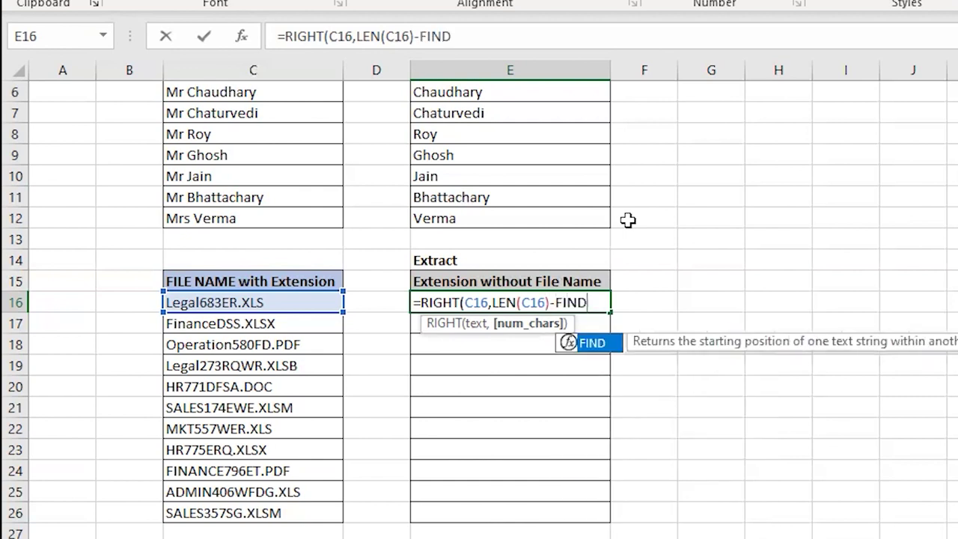
{"action": "type", "text": "("}
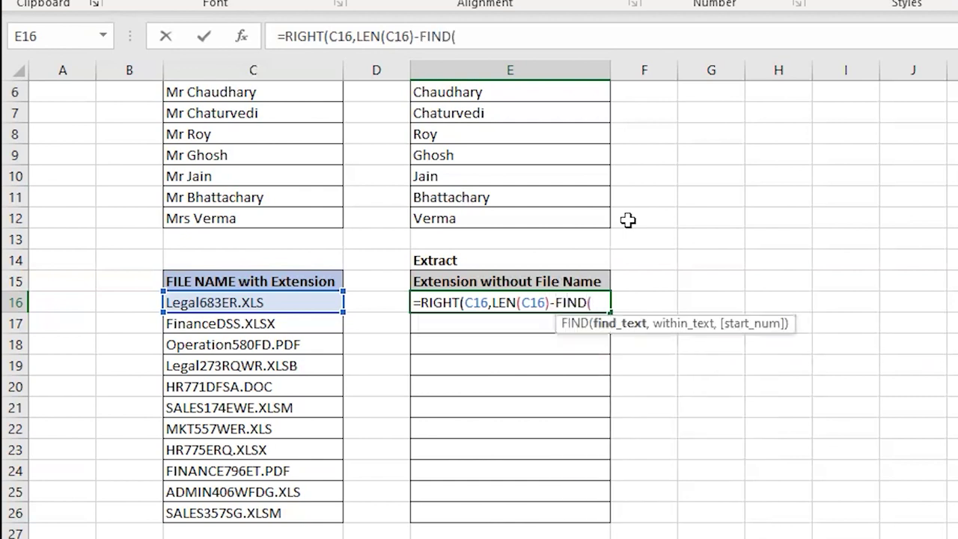
{"action": "type", "text": "\".\","}
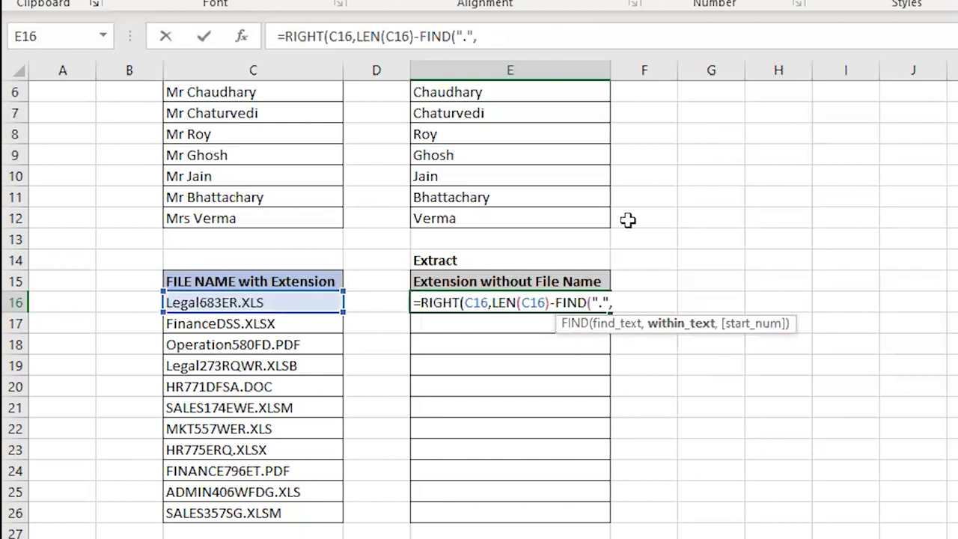
{"action": "key", "text": "Left"}
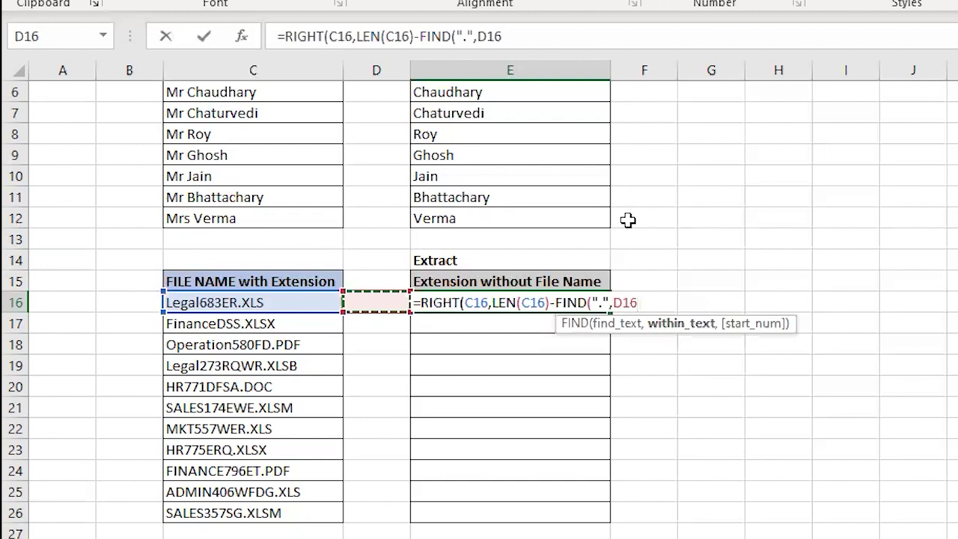
{"action": "key", "text": "Left"}
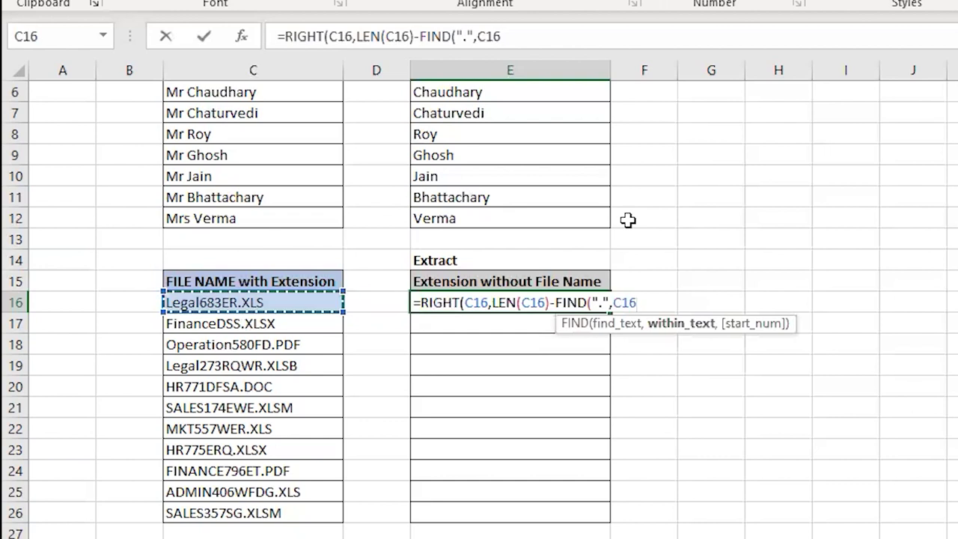
{"action": "type", "text": ")"}
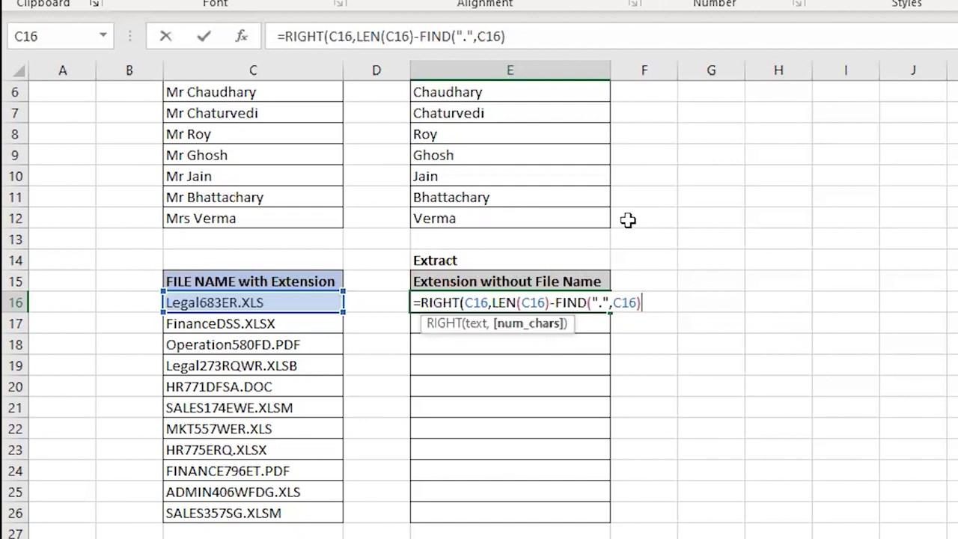
{"action": "type", "text": ")"}
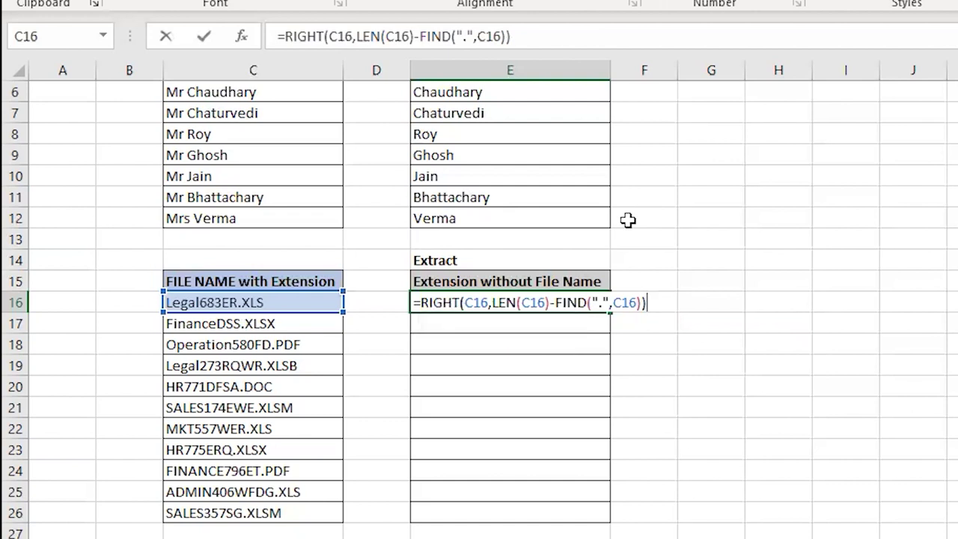
{"action": "key", "text": "Return"}
Copy the extension formula from E16 into E17:E26 and check the copied formulas in the Extension without File Name column.
{"action": "key", "text": "Up"}
{"action": "key", "text": "ctrl+c"}
{"action": "key", "text": "Down"}
{"action": "key", "text": "shift+Down"}
{"action": "key", "text": "shift+Down"}
{"action": "key", "text": "shift+Down"}
{"action": "key", "text": "shift+Down"}
{"action": "key", "text": "shift+Down"}
{"action": "key", "text": "shift+Down"}
{"action": "key", "text": "shift+Down"}
{"action": "key", "text": "shift+Down"}
{"action": "key", "text": "shift+Down"}
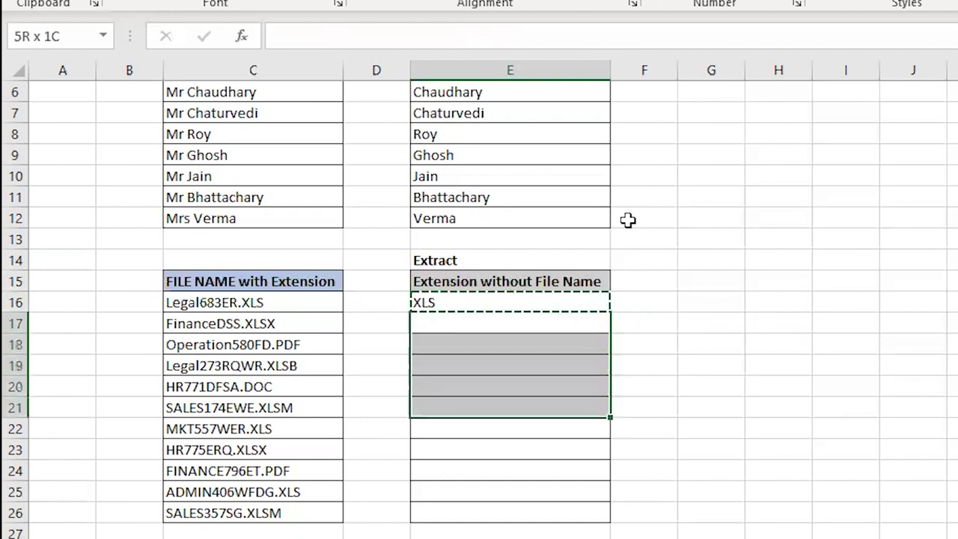
{"action": "key", "text": "Return"}
{"action": "key", "text": "Down"}
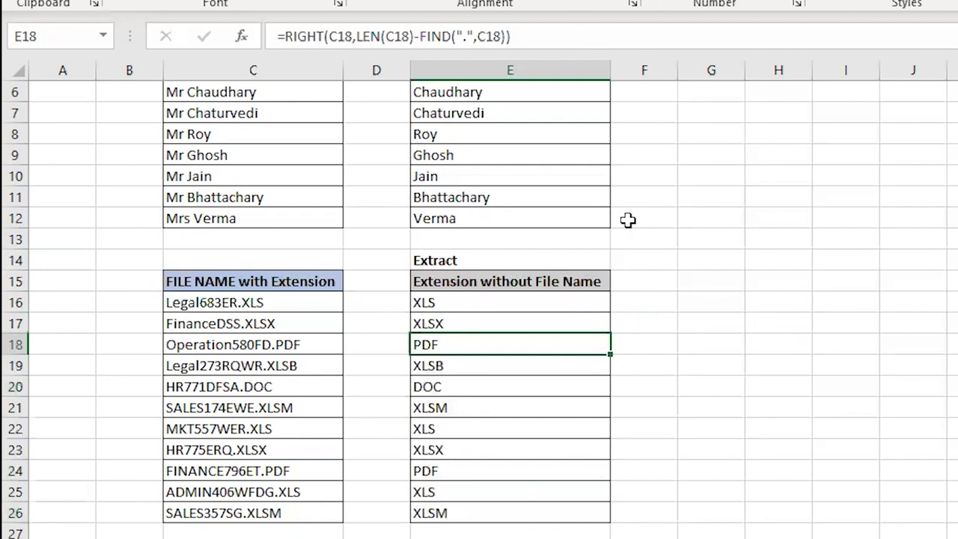
{"action": "key", "text": "Down"}
{"action": "key", "text": "Down"}
{"action": "key", "text": "Down"}
{"action": "key", "text": "Up"}
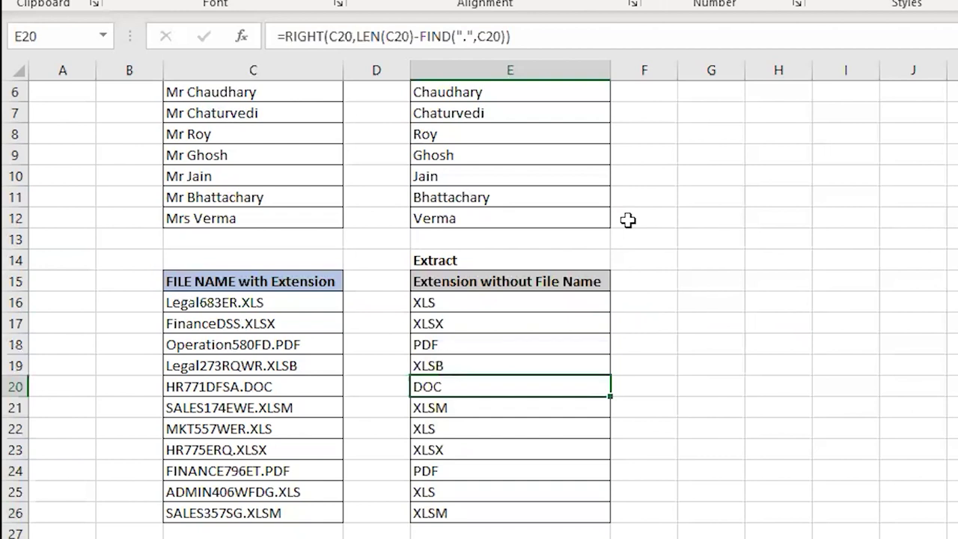
Switch to the next worksheet and review the name list in B3:B22 for the smallest and largest name tasks.
{"action": "key", "text": "ctrl+Page_Down"}
{"action": "key", "text": "Up"}
{"action": "key", "text": "Down"}
{"action": "key", "text": "Down"}
{"action": "key", "text": "Up"}
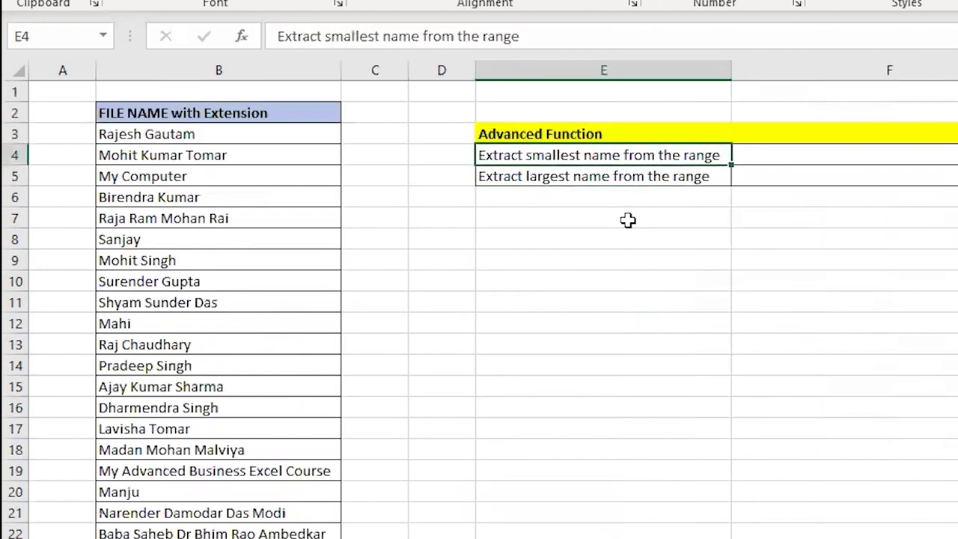
{"action": "key", "text": "Home"}
{"action": "key", "text": "Right"}
{"action": "key", "text": "Up"}
{"action": "key", "text": "ctrl+shift+Down"}
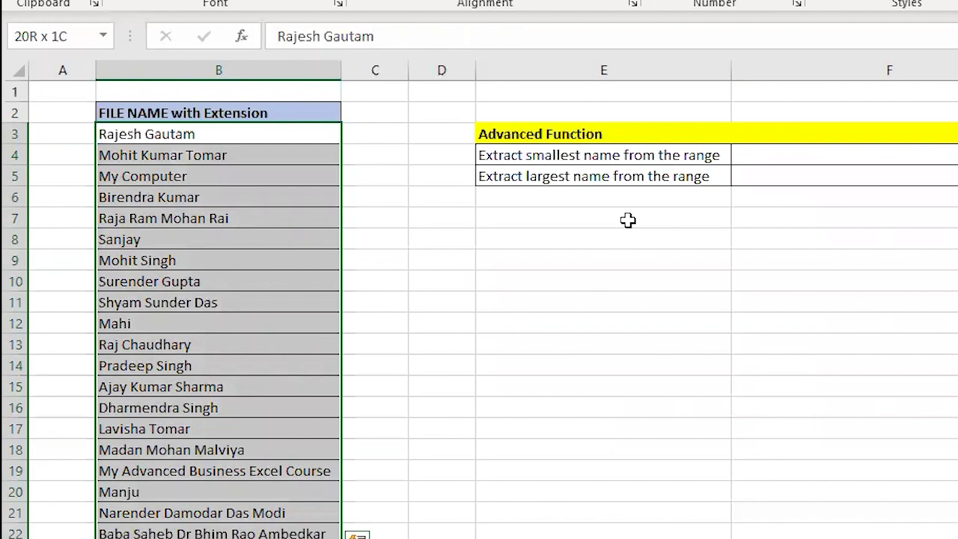
{"action": "key", "text": "Right"}
{"action": "key", "text": "Right"}
{"action": "key", "text": "Left"}
{"action": "key", "text": "Left"}
{"action": "key", "text": "ctrl+shift+Down"}
Start an INDEX formula in F4, beside the smallest name task, with B3:B22 as its array.
{"action": "key", "text": "Right"}
{"action": "key", "text": "Right"}
{"action": "key", "text": "Right"}
{"action": "key", "text": "Down"}
{"action": "key", "text": "Right"}
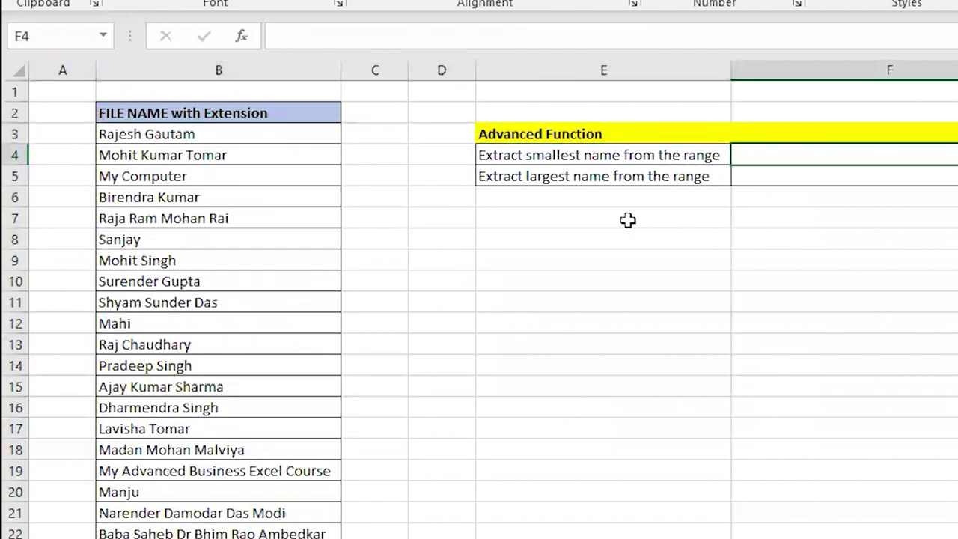
{"action": "type", "text": "="}
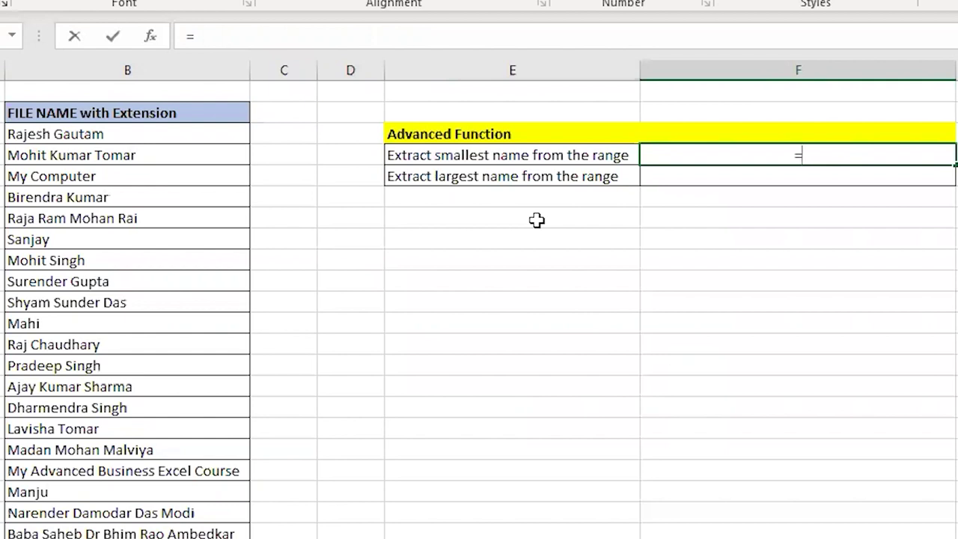
{"action": "type", "text": "IND"}
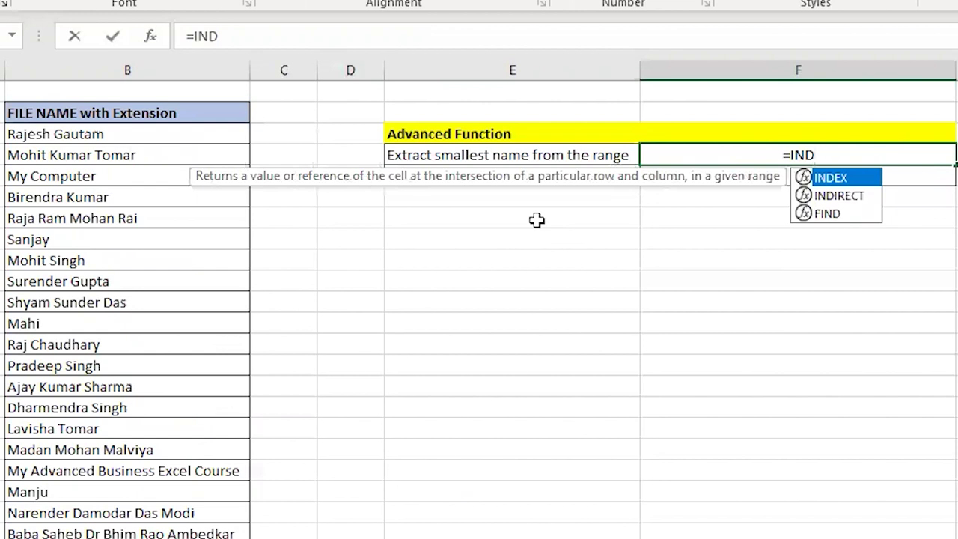
{"action": "key", "text": "Tab"}
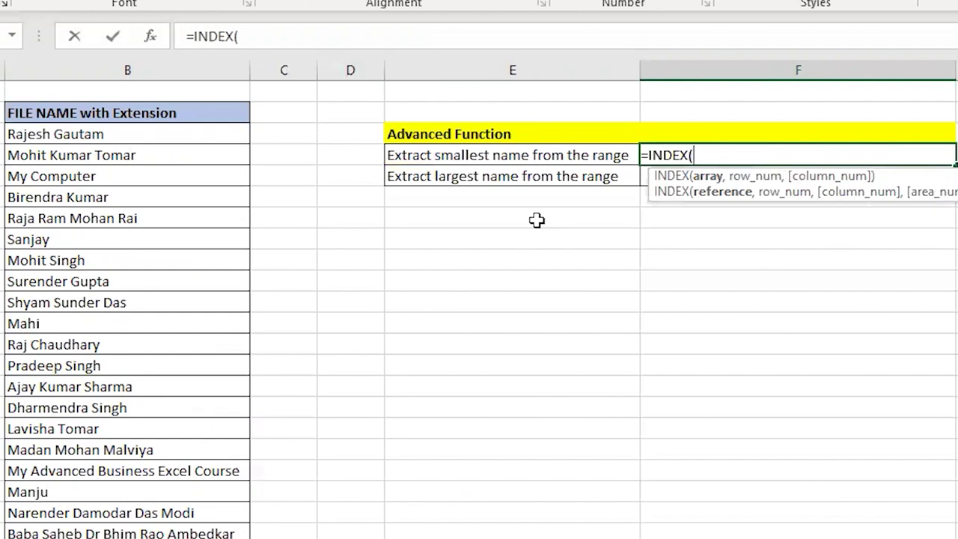
{"action": "key", "text": "Left"}
{"action": "key", "text": "Left"}
{"action": "key", "text": "Left"}
{"action": "key", "text": "Left"}
{"action": "key", "text": "Up"}
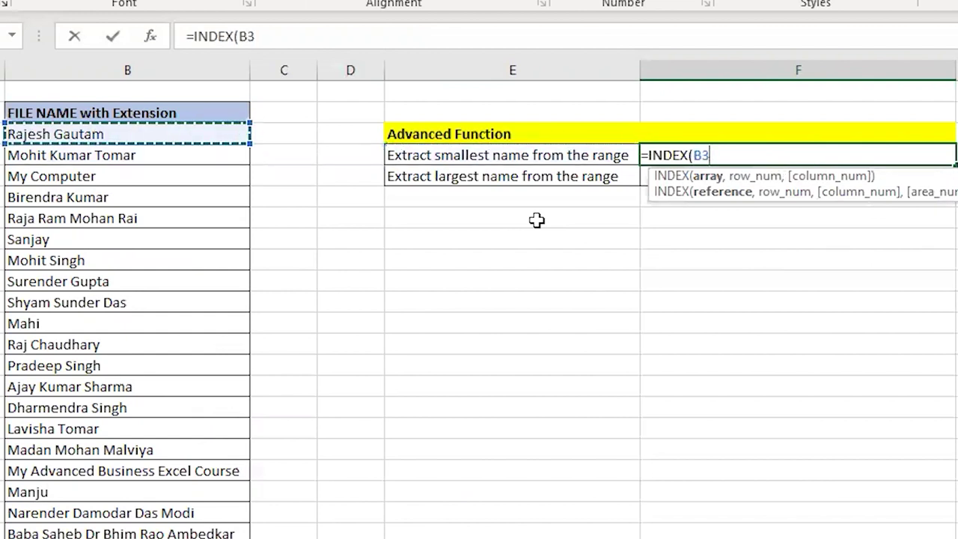
{"action": "key", "text": "ctrl+shift+Down"}
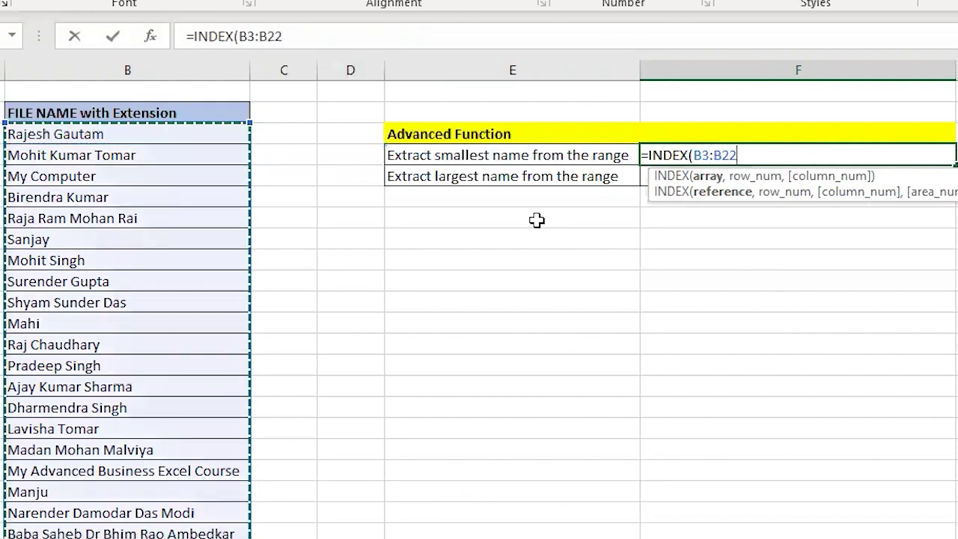
Add a MATCH function as the row number, using MIN(LEN(B3:B22)) as its lookup value.
{"action": "type", "text": ",MAT"}
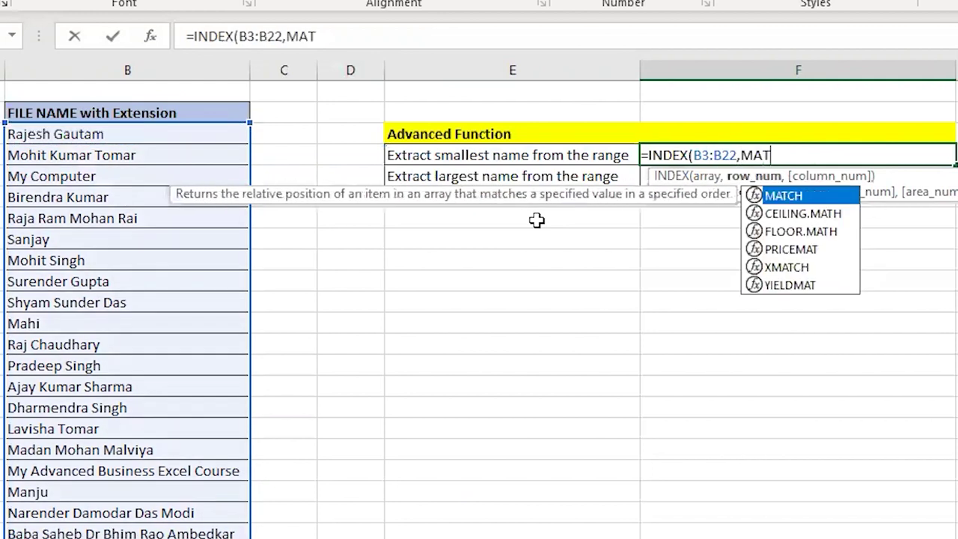
{"action": "key", "text": "Tab"}
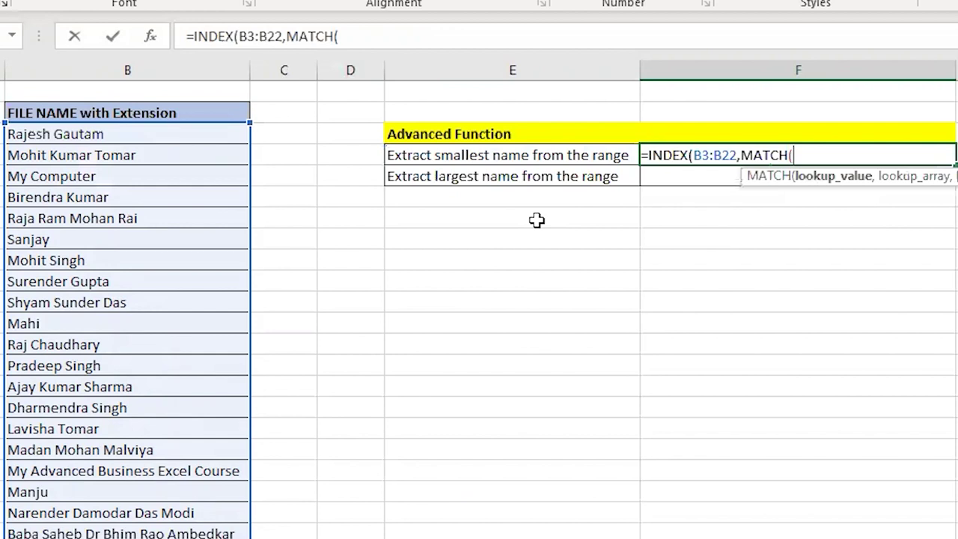
{"action": "type", "text": "MIN("}
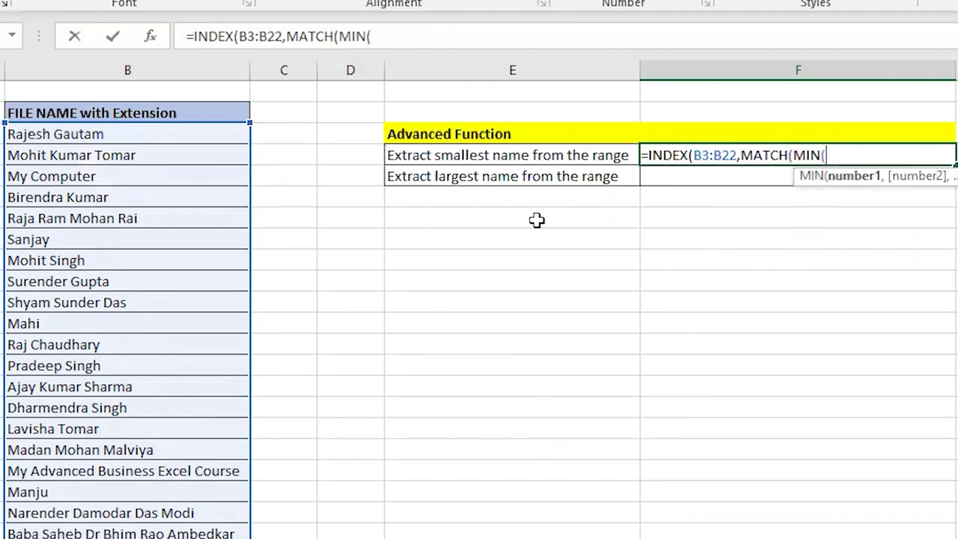
{"action": "type", "text": "LEN("}
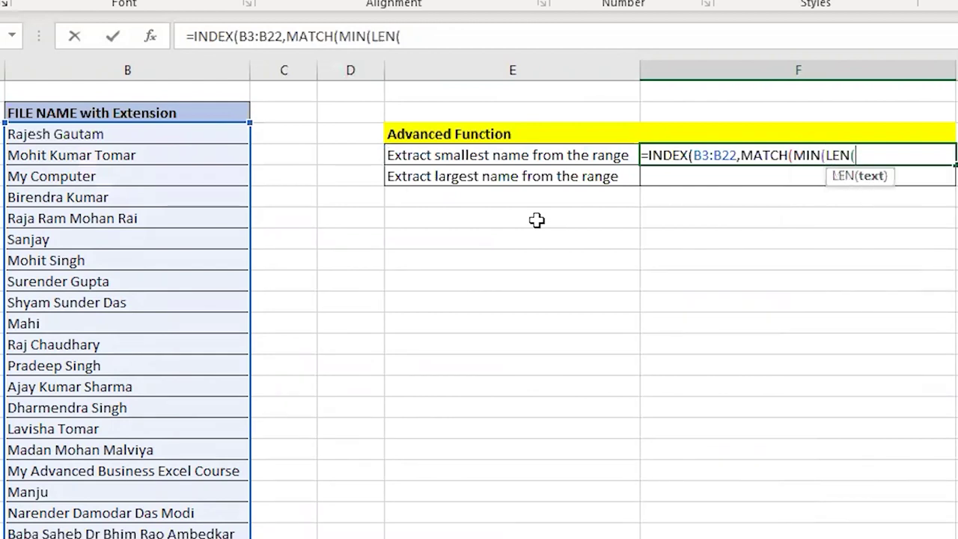
{"action": "key", "text": "Left"}
{"action": "key", "text": "Left"}
{"action": "key", "text": "Left"}
{"action": "key", "text": "Up"}
{"action": "key", "text": "Left"}
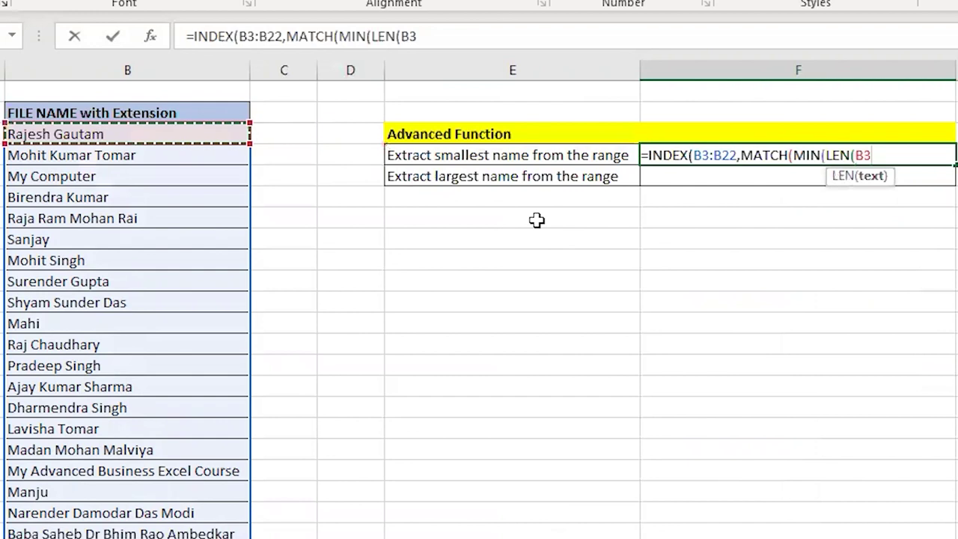
{"action": "key", "text": "ctrl+shift+Down"}
{"action": "type", "text": "))"}
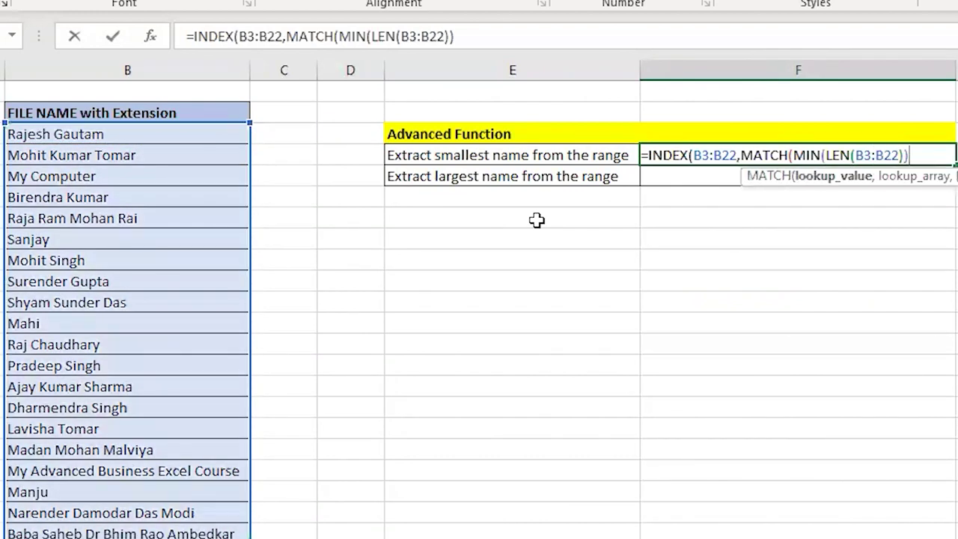
{"action": "type", "text": ","}
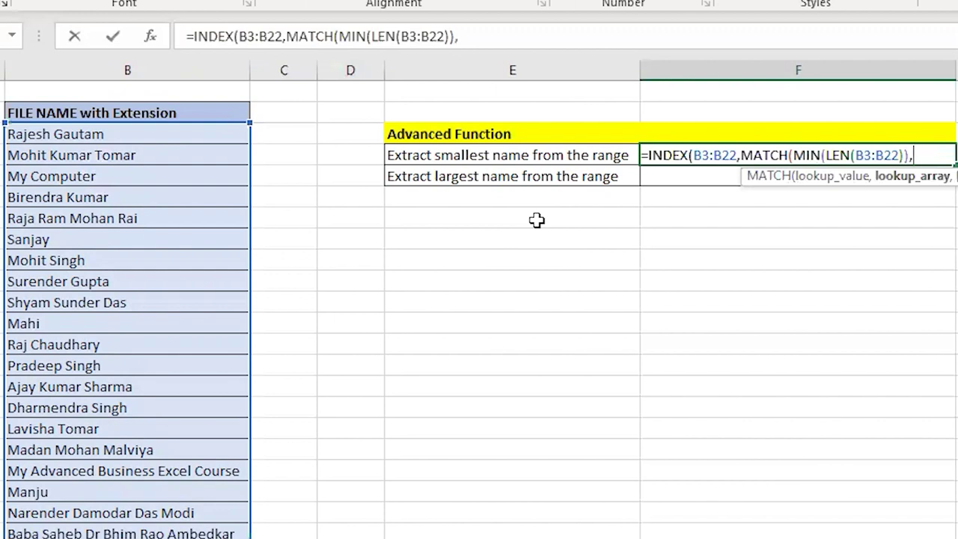
Complete the MATCH with LEN(B3:B22) as lookup array and match type 0, and enter the formula in F4.
{"action": "type", "text": "LEN(E4"}
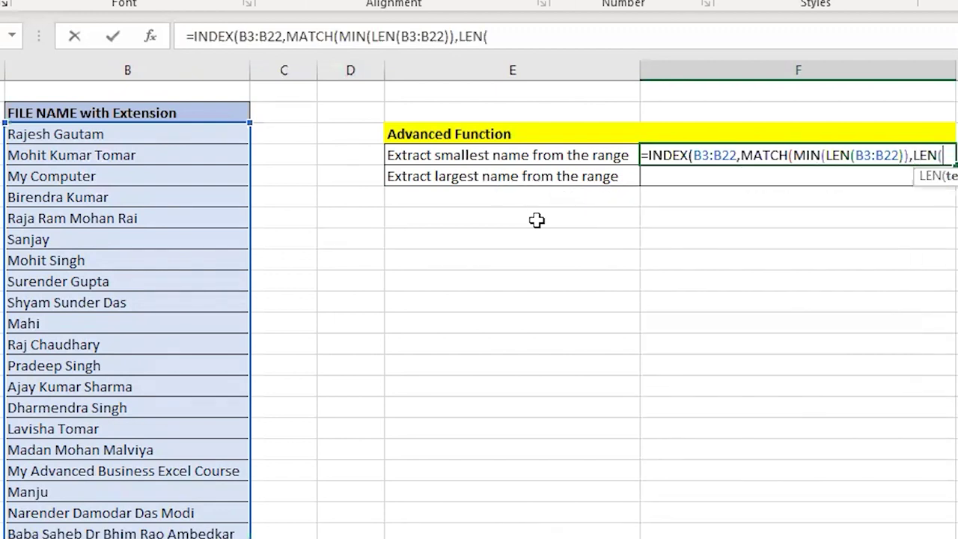
{"action": "key", "text": "Left"}
{"action": "key", "text": "Left"}
{"action": "key", "text": "Left"}
{"action": "key", "text": "Up"}
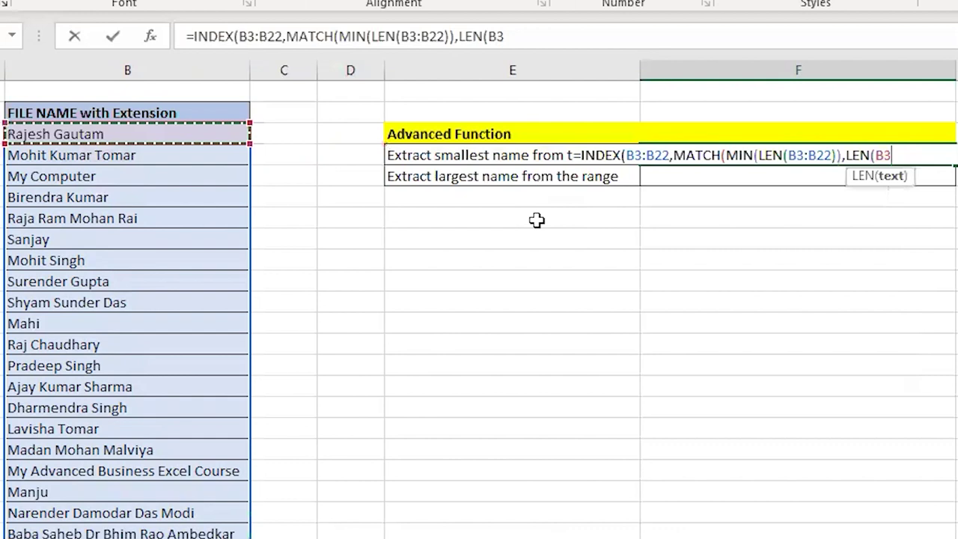
{"action": "key", "text": "ctrl+shift+Down"}
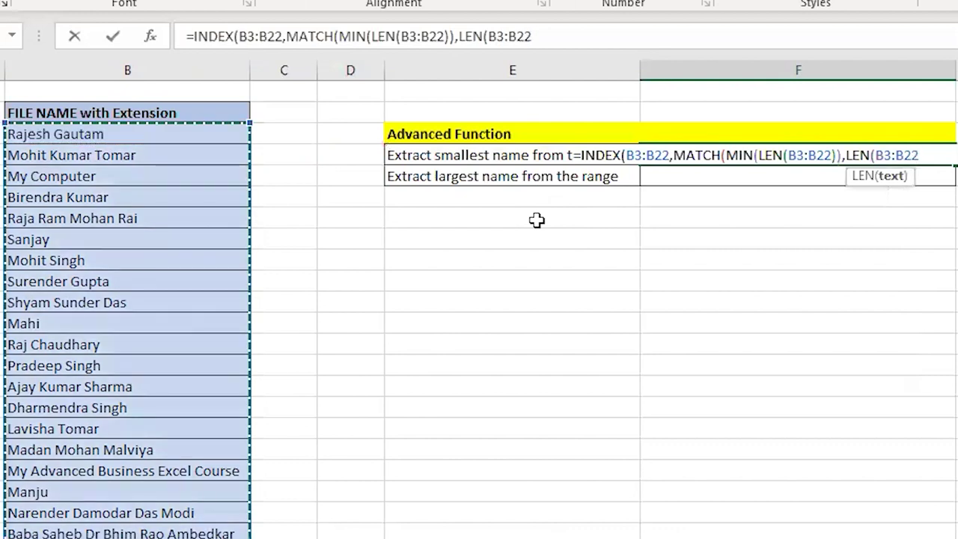
{"action": "type", "text": "),"}
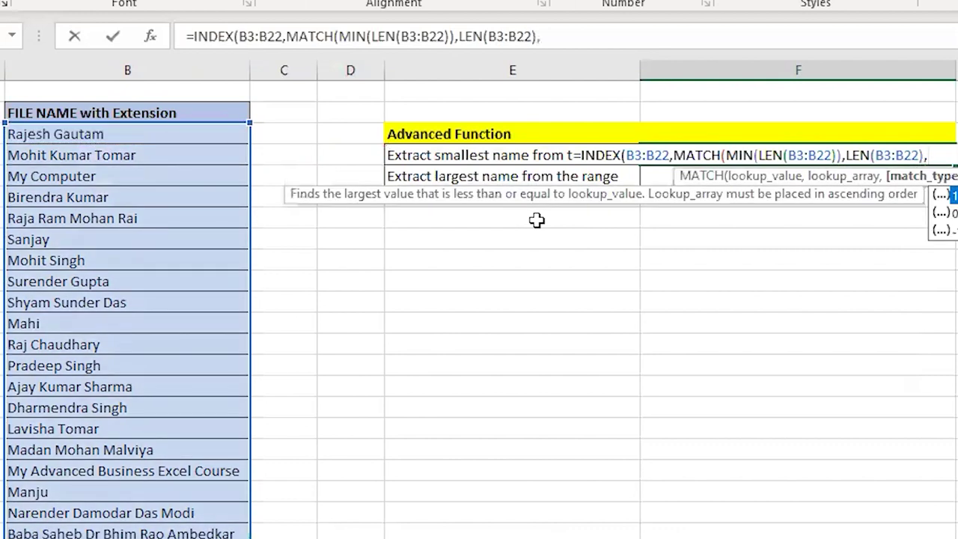
{"action": "type", "text": "0)"}
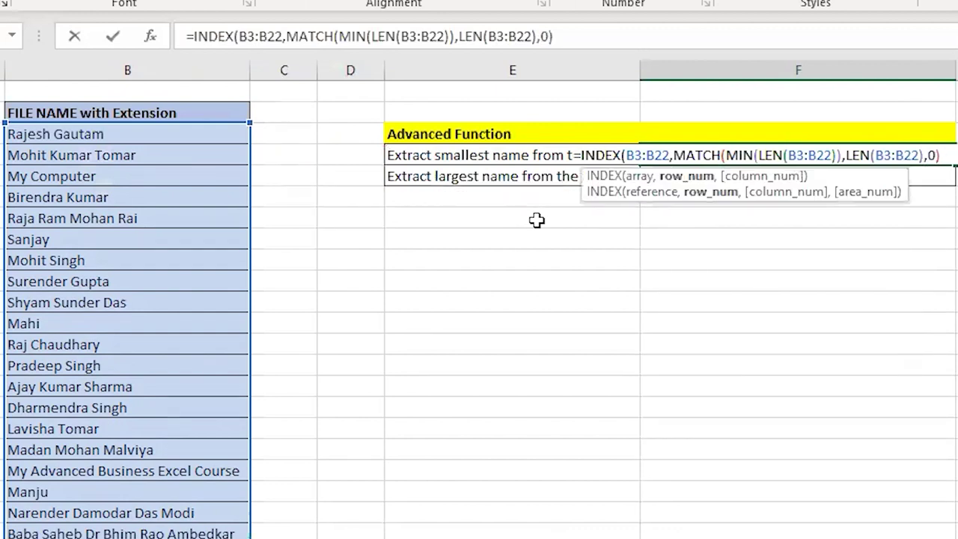
{"action": "type", "text": ")"}
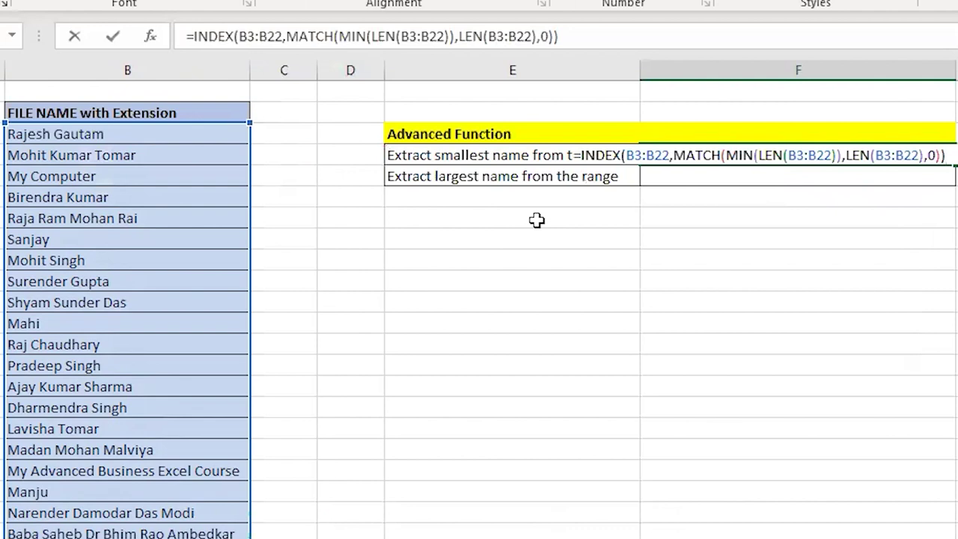
{"action": "key", "text": "ctrl+Return"}
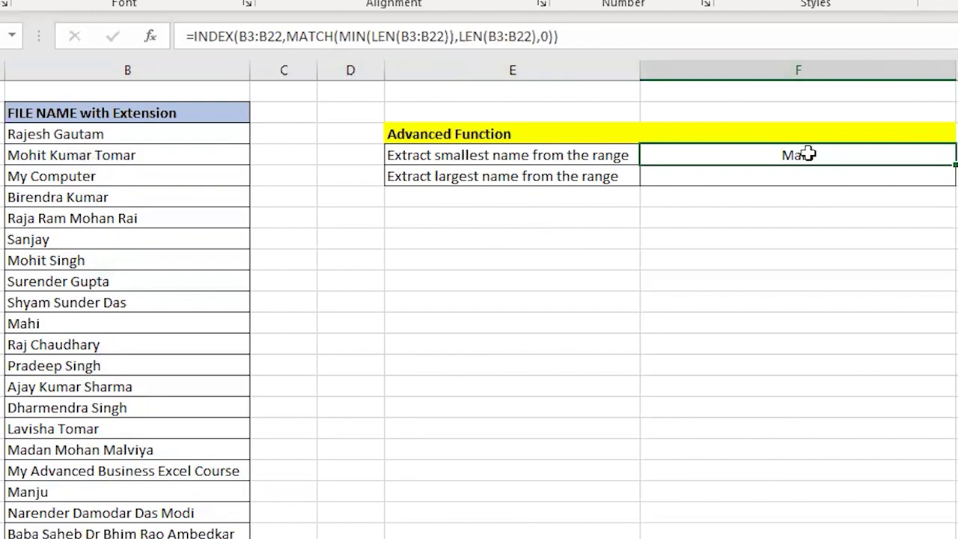
Compare the smallest name extracted in F4 with the name list in B3:B22.
{"action": "key", "text": "Down"}
{"action": "key", "text": "Left"}
{"action": "key", "text": "Left"}
{"action": "key", "text": "Left"}
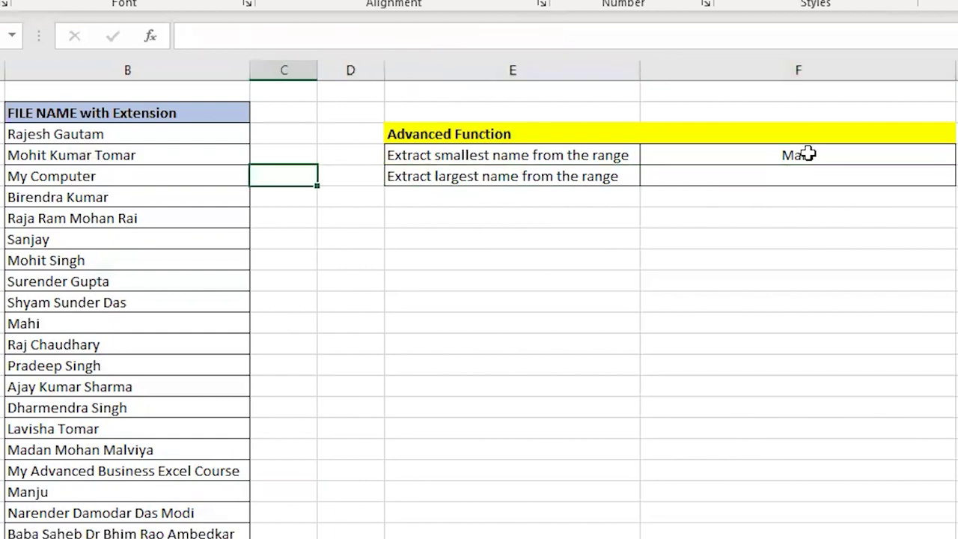
{"action": "key", "text": "Left"}
{"action": "key", "text": "Up"}
{"action": "key", "text": "ctrl+shift+Down"}
{"action": "key", "text": "Right"}
{"action": "key", "text": "Right"}
{"action": "key", "text": "Right"}
{"action": "key", "text": "Right"}
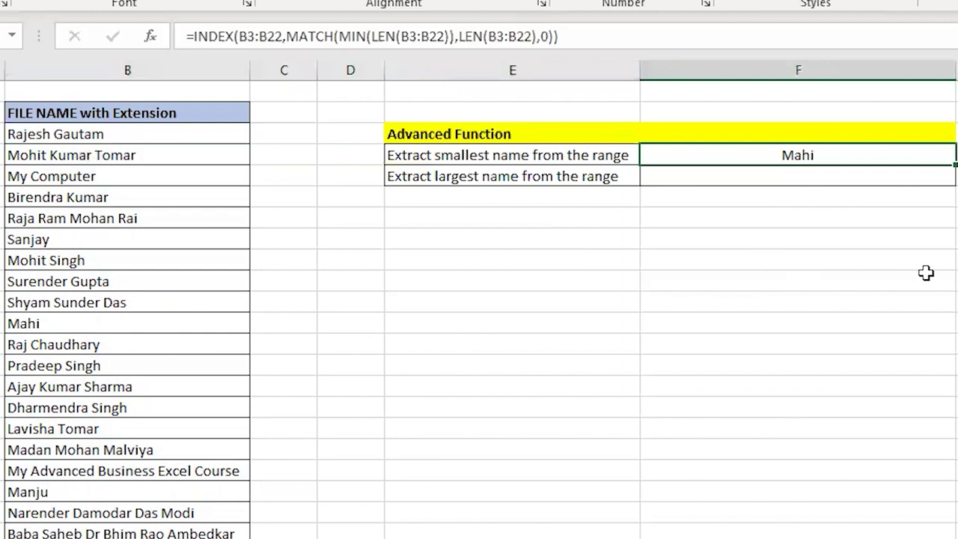
Enter the note "Home work" in G5, beside the largest name task.
{"action": "key", "text": "Down"}
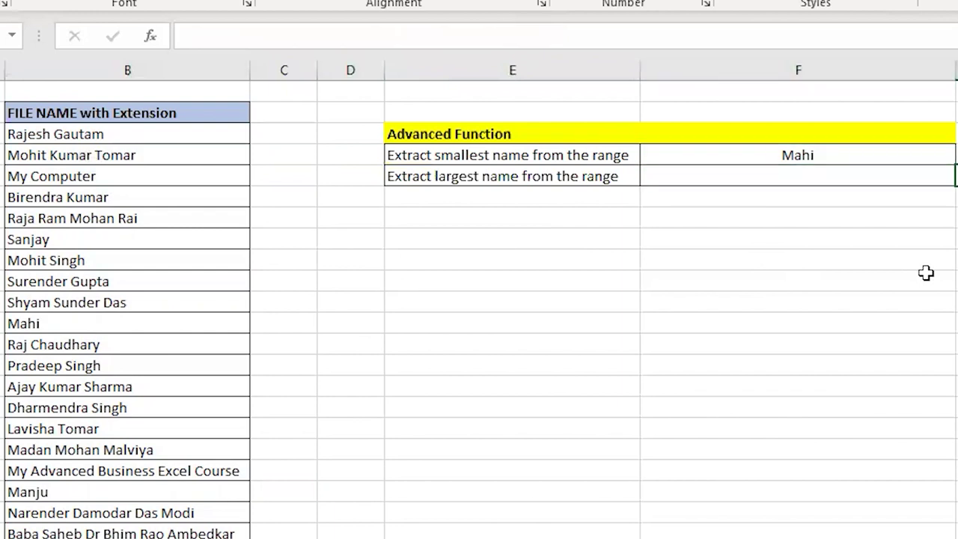
{"action": "type", "text": "Home work"}
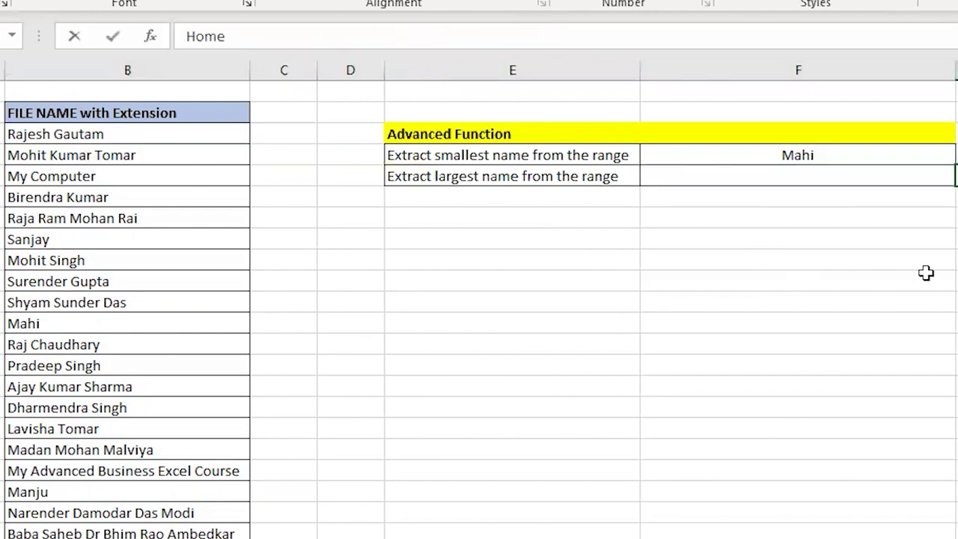
{"action": "key", "text": "Escape"}
{"action": "key", "text": "Up"}
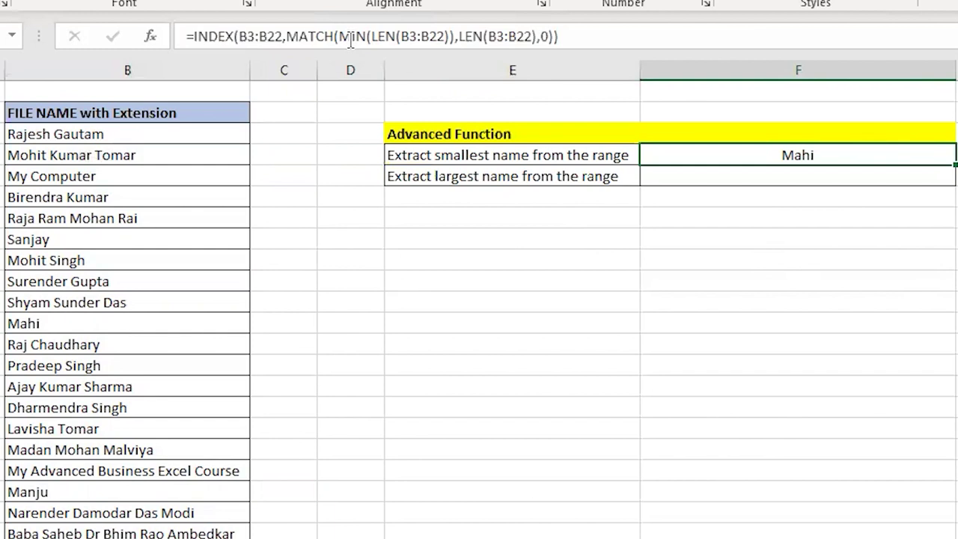
Enter the F4 formula =INDEX(B3:B22,MATCH(MIN(LEN(B3:B22)),LEN(B3:B22),0)) in F5 for the largest name task.
{"action": "left_click", "coordinate": [698, 179]}
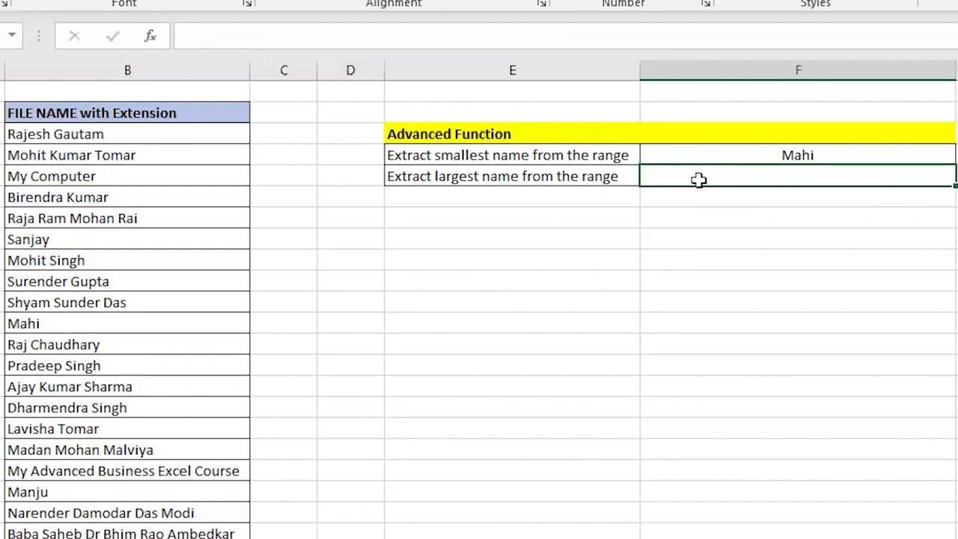
{"action": "type", "text": "=INDEX(B3:B22,MATCH(MIN(LEN(B3:B22)),LEN(B3:B22),0))"}
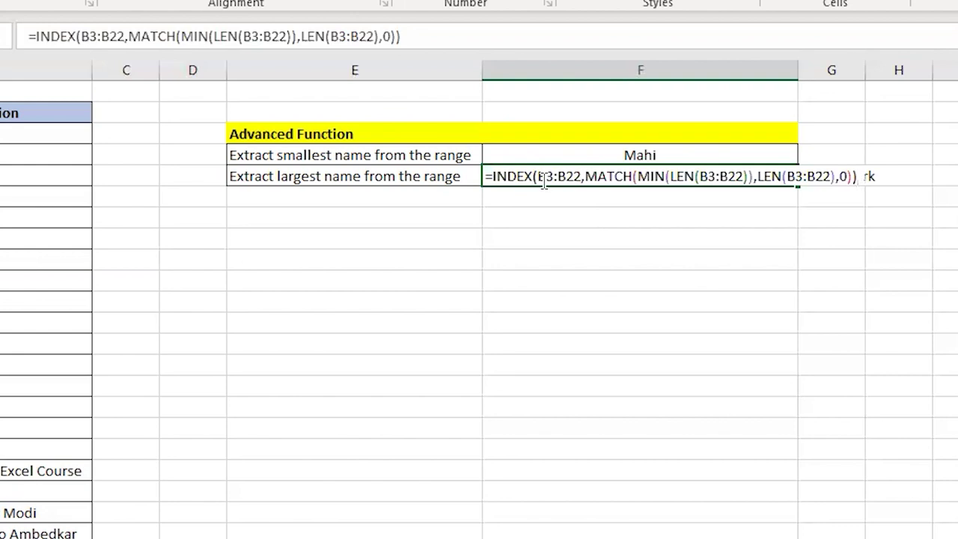
{"action": "key", "text": "Return"}
{"action": "left_click", "coordinate": [540, 178]}
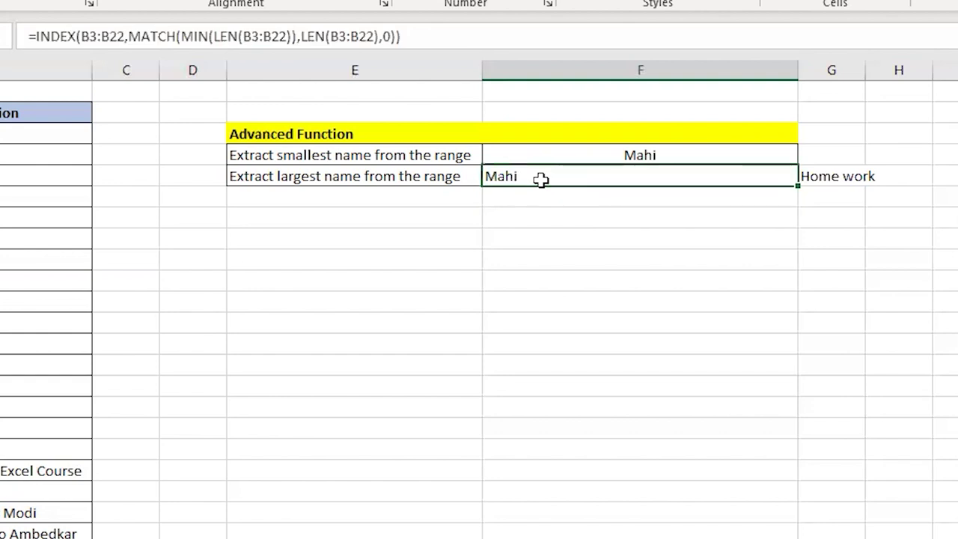
Inspect the arguments of the formula in F5 without changing them, and clear the cell.
{"action": "key", "text": "F2"}
{"action": "key", "text": "Left"}
{"action": "key", "text": "Left"}
{"action": "key", "text": "Left"}
{"action": "key", "text": "Left"}
{"action": "key", "text": "Left"}
{"action": "key", "text": "Left"}
{"action": "key", "text": "Left"}
{"action": "key", "text": "Left"}
{"action": "key", "text": "Left"}
{"action": "key", "text": "Left"}
{"action": "key", "text": "Left"}
{"action": "key", "text": "Left"}
{"action": "key", "text": "Left"}
{"action": "key", "text": "Left"}
{"action": "key", "text": "Left"}
{"action": "key", "text": "Left"}
{"action": "key", "text": "Left"}
{"action": "key", "text": "Left"}
{"action": "key", "text": "Left"}
{"action": "key", "text": "Left"}
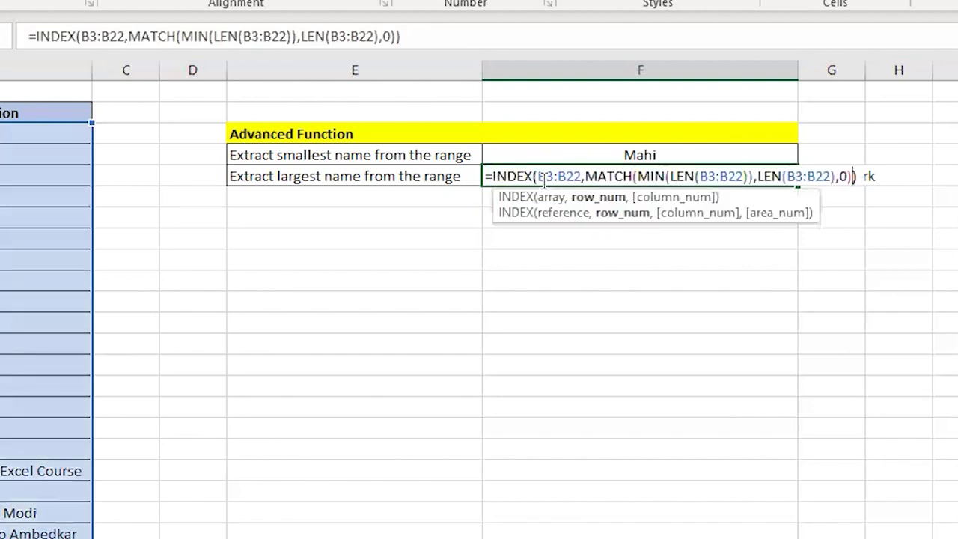
{"action": "key", "text": "Left"}
{"action": "key", "text": "Left"}
{"action": "key", "text": "Left"}
{"action": "key", "text": "Left"}
{"action": "key", "text": "Left"}
{"action": "key", "text": "Right"}
{"action": "key", "text": "Escape"}
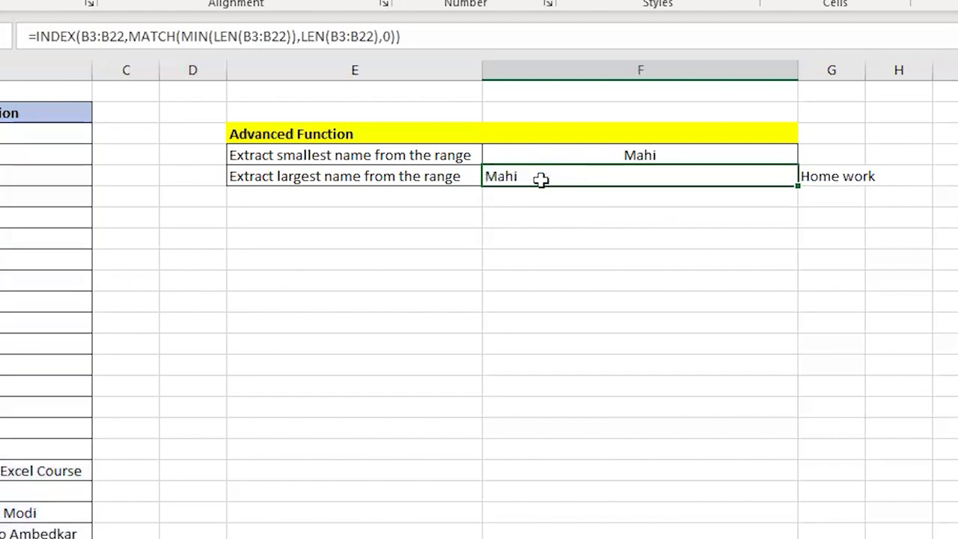
{"action": "key", "text": "Delete"}
{"action": "key", "text": "Up"}
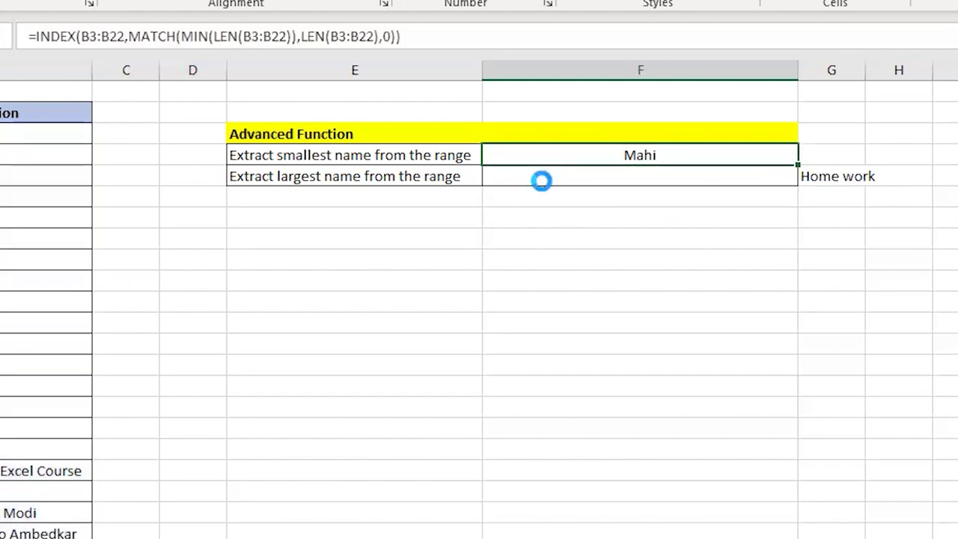